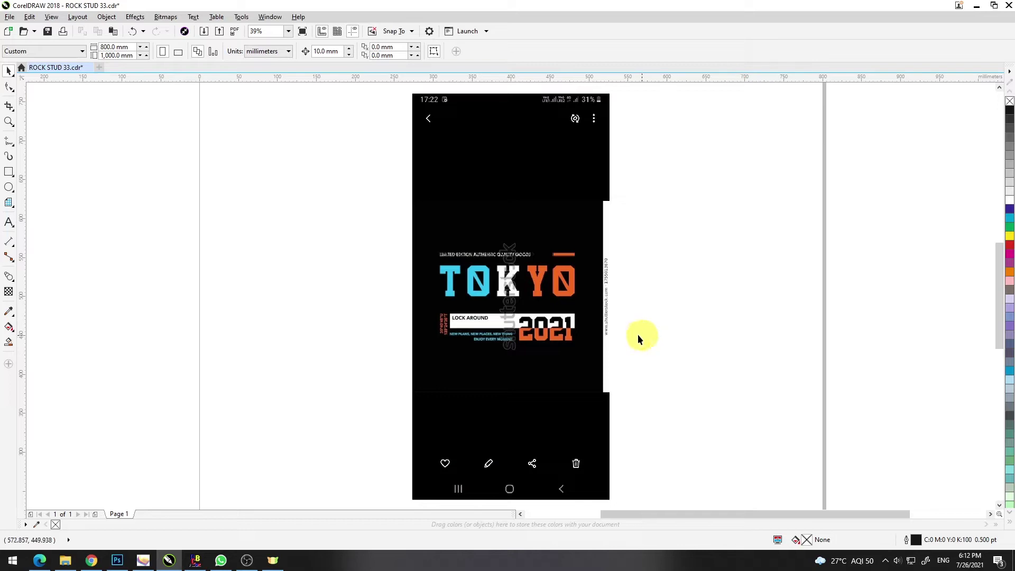
# - Zoom in on the TOKYO reference bitmap and fade it to 50% uniform transparency
pyautogui.moveTo(397, 234); pyautogui.dragTo(621, 359)
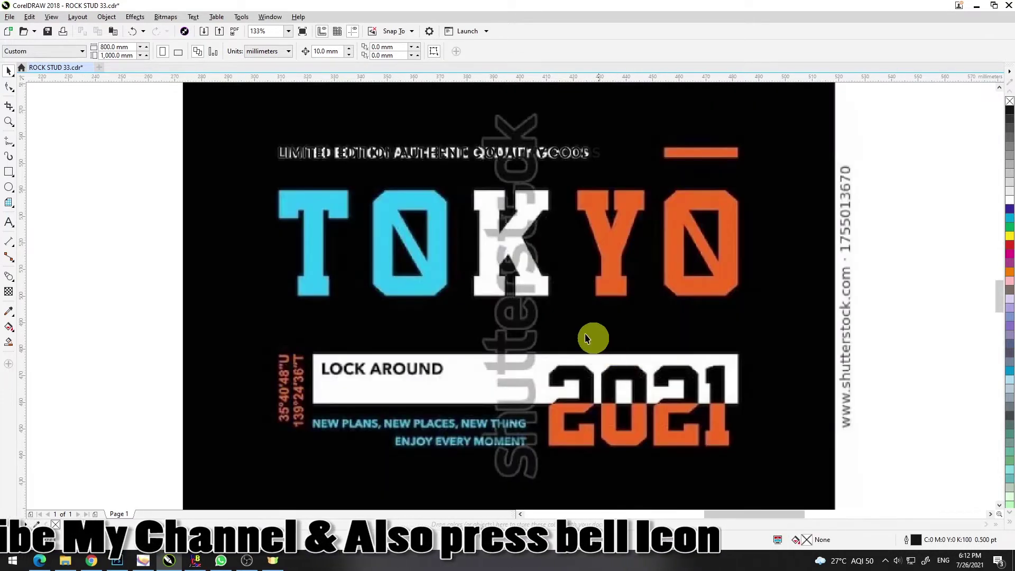
pyautogui.click(245, 196)
pyautogui.click(10, 297)
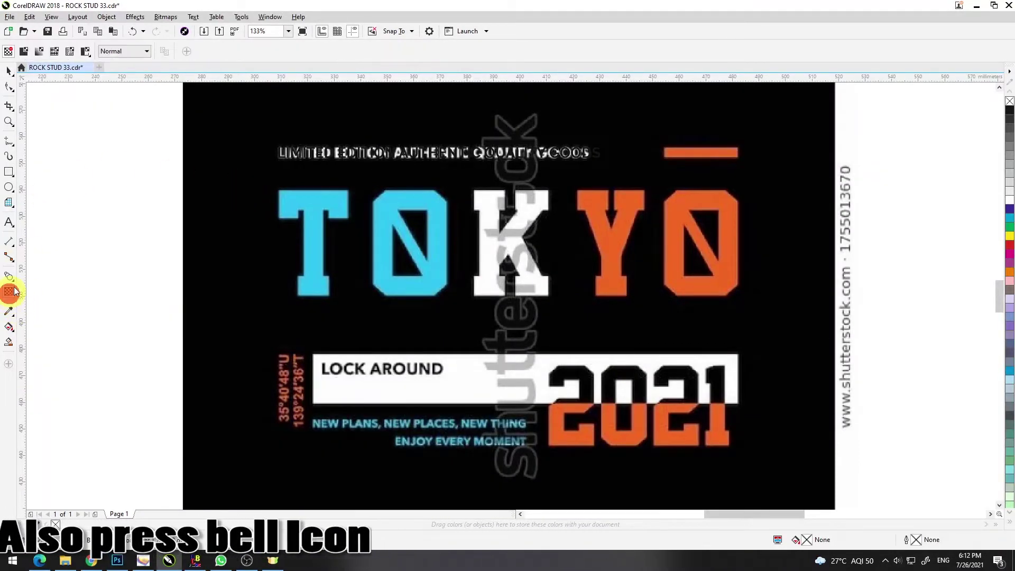
pyautogui.click(24, 51)
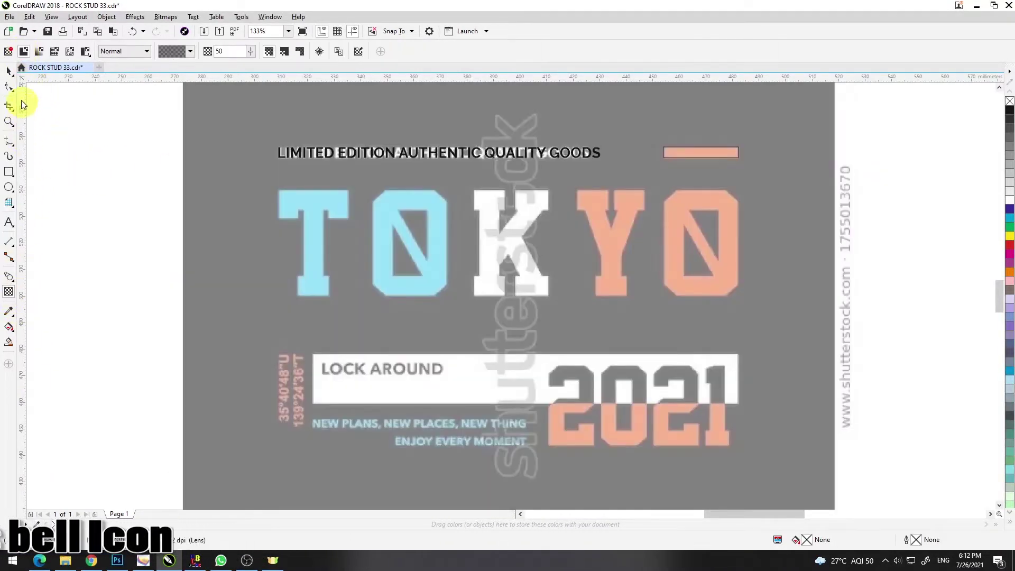
pyautogui.click(11, 74)
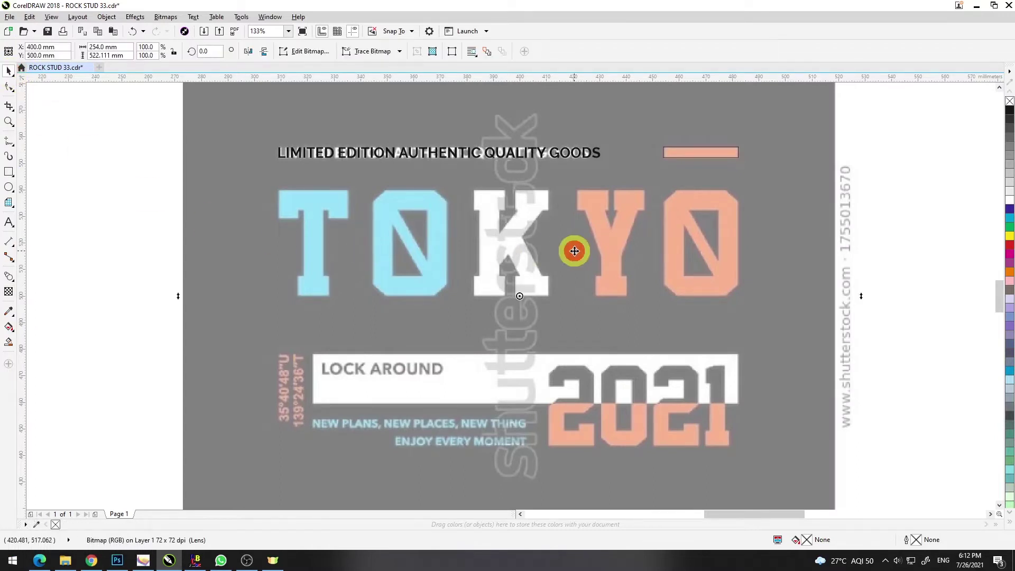
pyautogui.rightClick(681, 216)
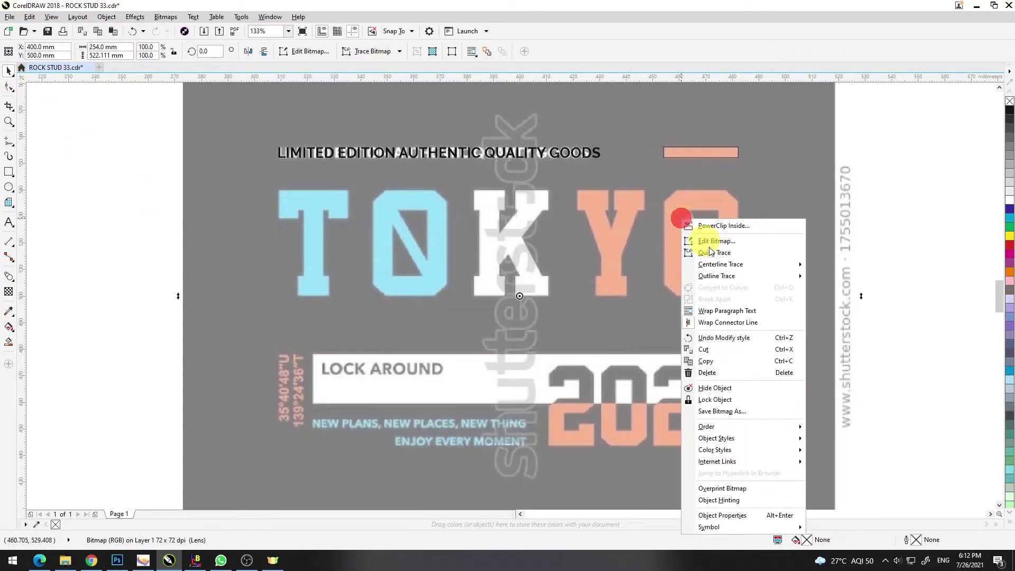
# - Lock the reference bitmap in place and zoom in on the TOKYO lettering
pyautogui.click(741, 400)
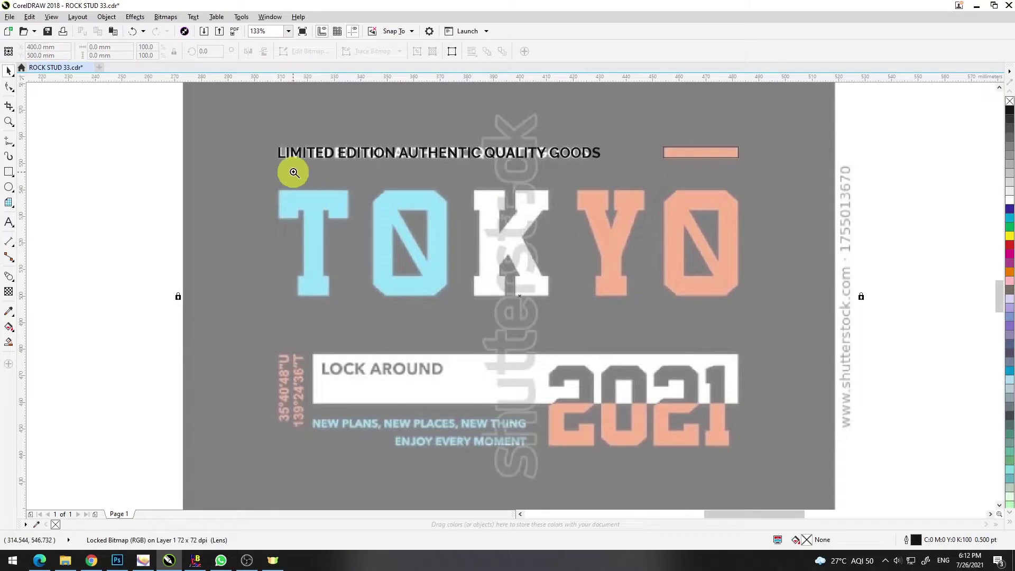
pyautogui.moveTo(226, 132); pyautogui.dragTo(798, 313)
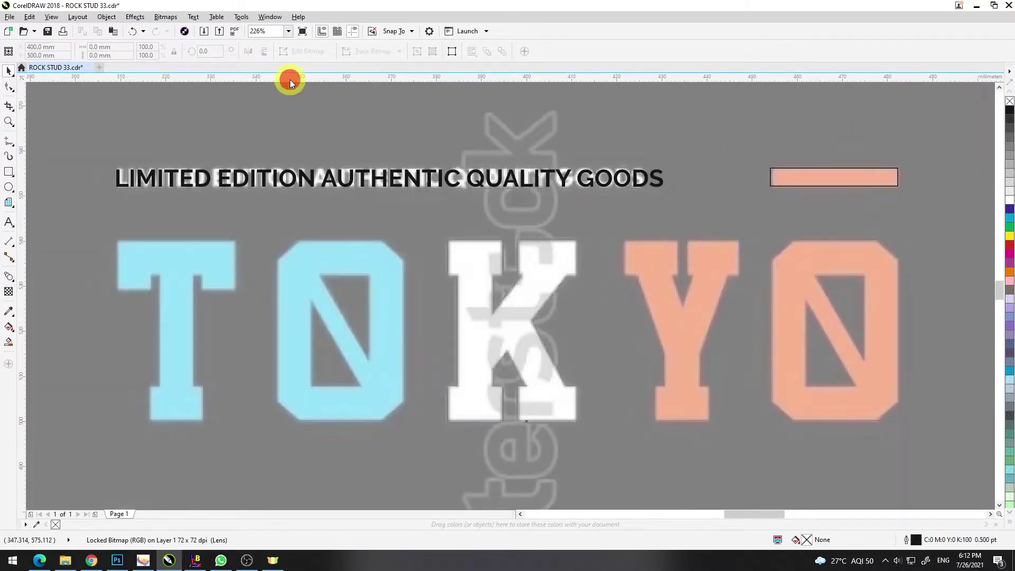
# - Add horizontal guidelines along the letters' top and bottom edges, then zoom in on T, O and K
pyautogui.moveTo(289, 80); pyautogui.dragTo(381, 242)
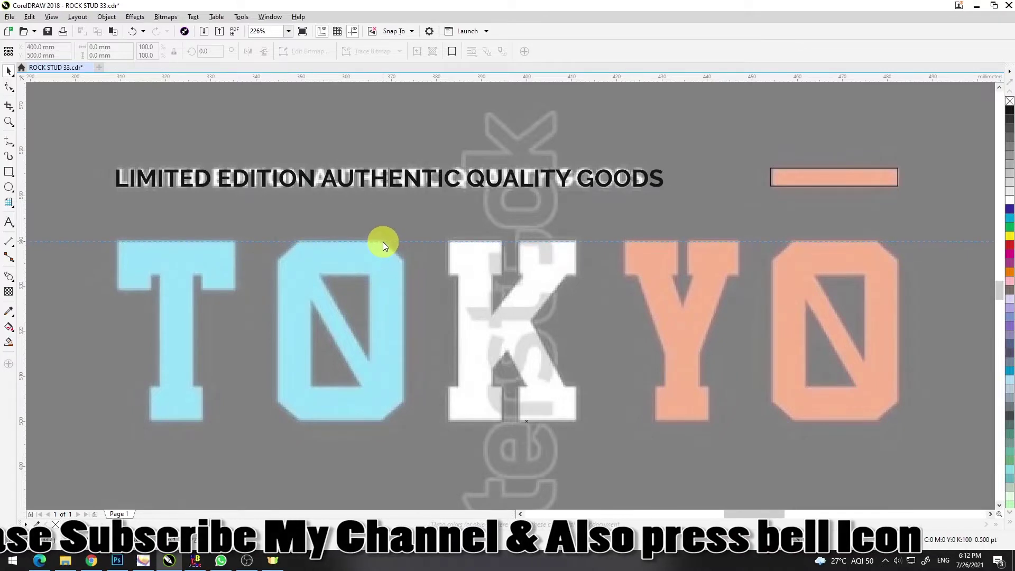
pyautogui.moveTo(372, 80); pyautogui.dragTo(402, 421)
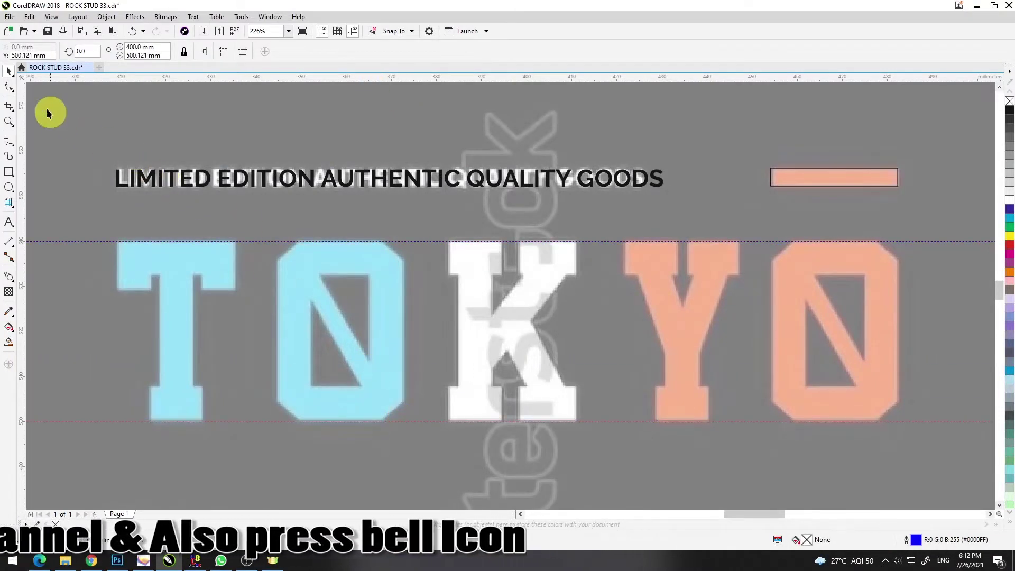
pyautogui.click(9, 70)
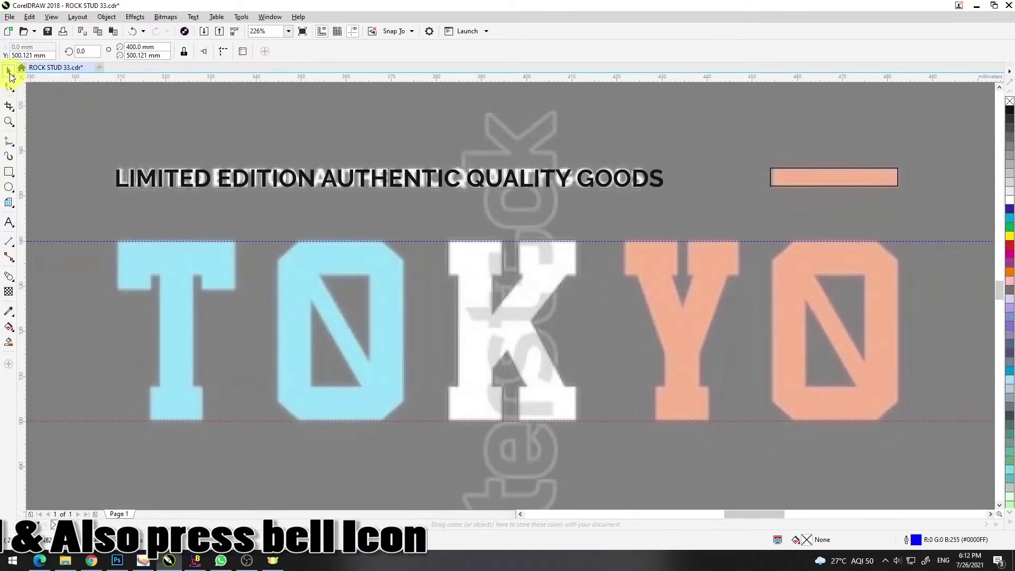
pyautogui.click(212, 220)
pyautogui.press('z')
pyautogui.moveTo(79, 204)
pyautogui.mouseDown()
pyautogui.moveTo(323, 399)
pyautogui.moveTo(567, 451)
pyautogui.mouseUp()
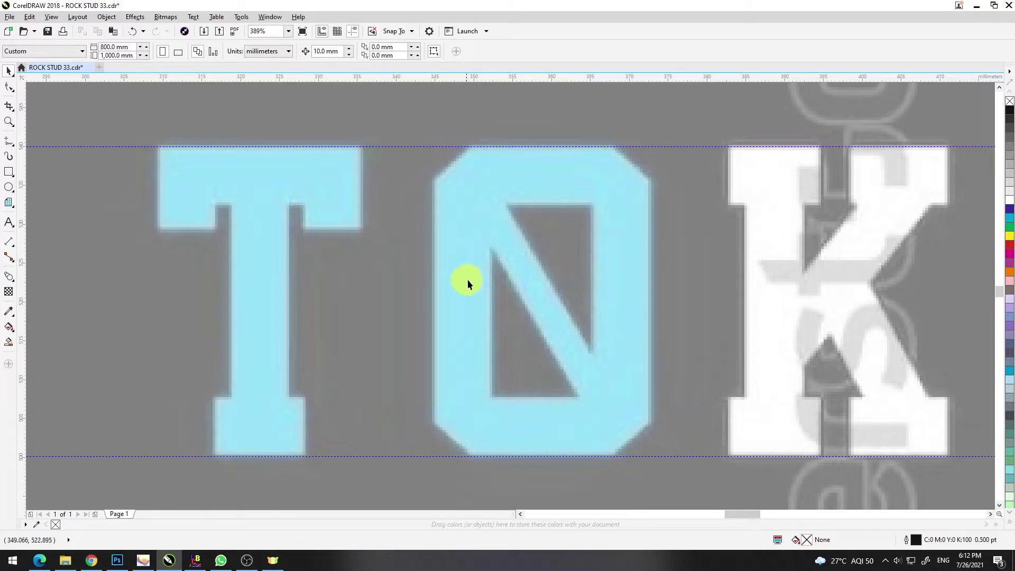
pyautogui.click(8, 172)
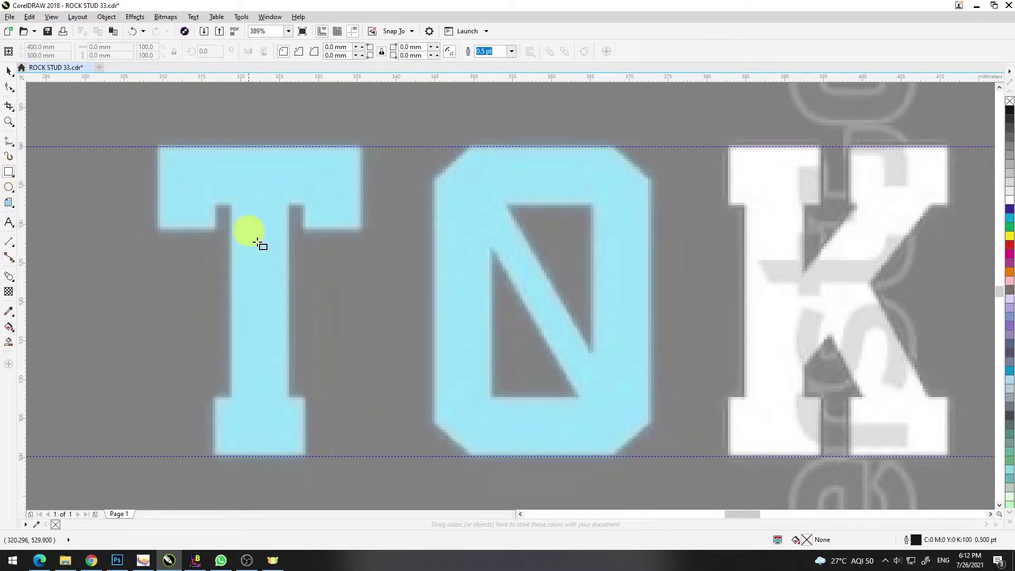
# - Enable snapping to guidelines
pyautogui.press('space')
pyautogui.click(402, 34)
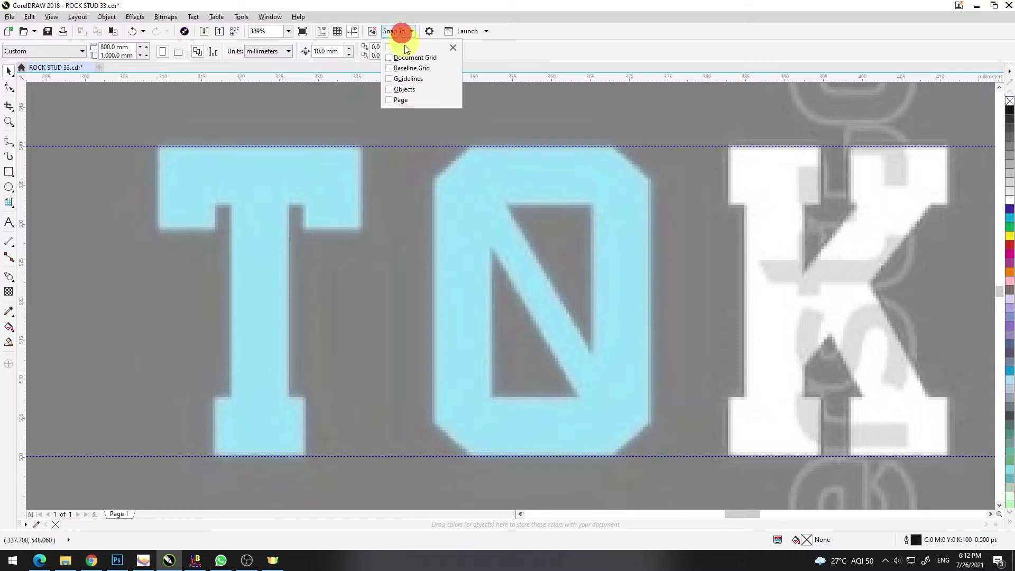
pyautogui.click(417, 78)
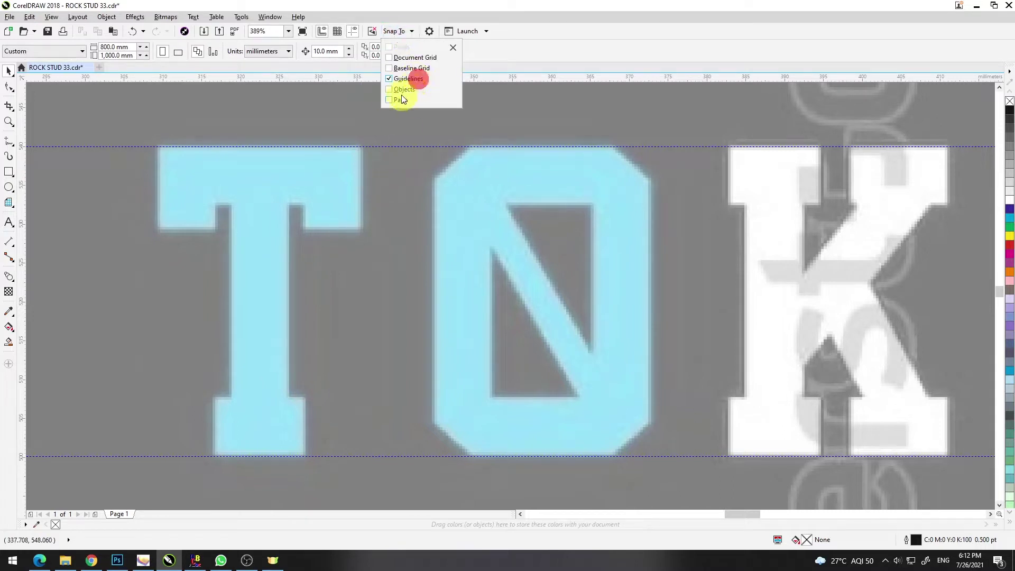
pyautogui.click(304, 104)
# - Draw a rectangle for the T's crossbar, sized to the crossbar's height
pyautogui.click(8, 172)
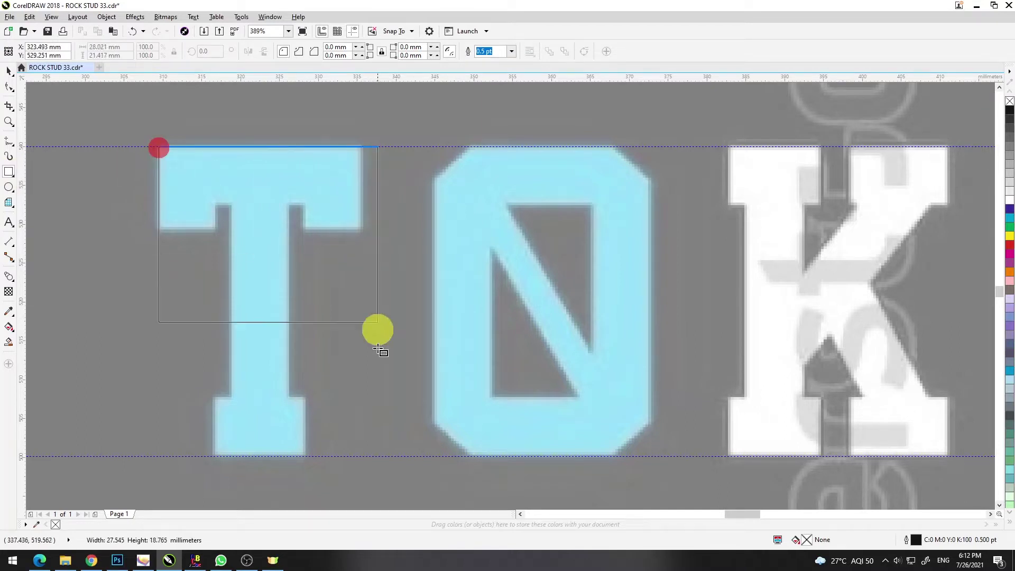
pyautogui.moveTo(159, 149)
pyautogui.mouseDown()
pyautogui.moveTo(371, 456)
pyautogui.moveTo(362, 458)
pyautogui.mouseUp()
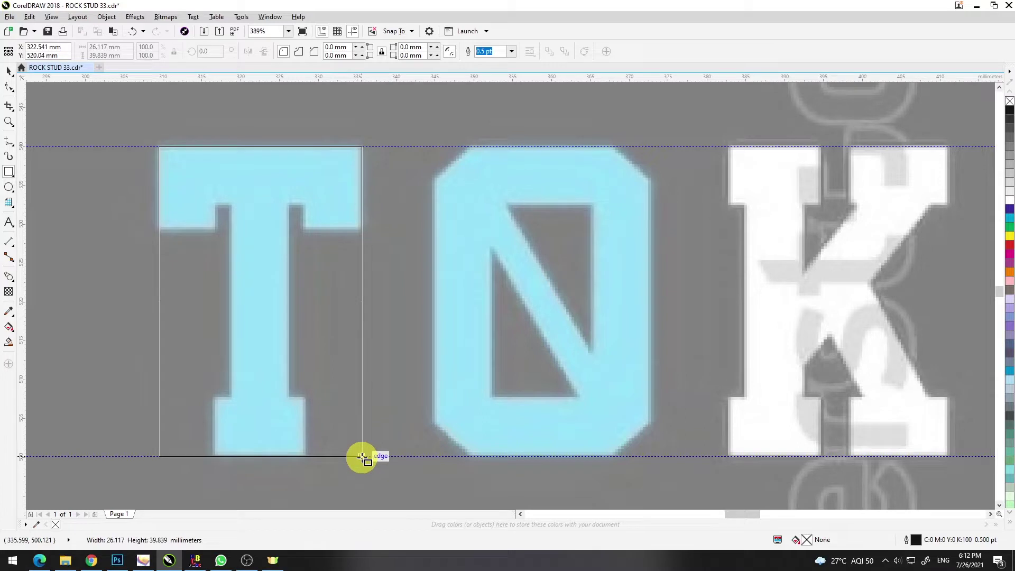
pyautogui.moveTo(361, 458); pyautogui.dragTo(361, 458)
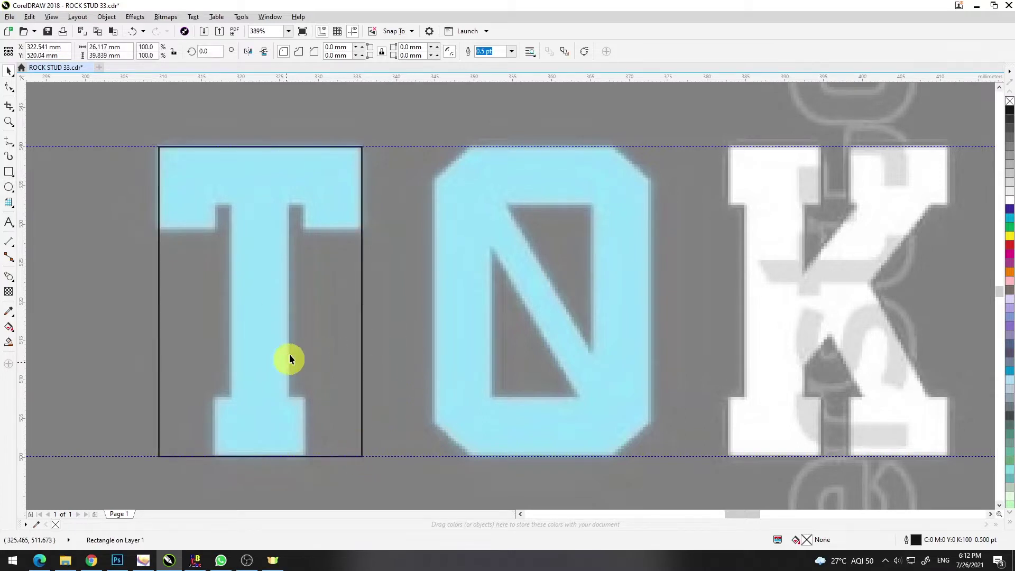
pyautogui.press('Escape')
pyautogui.press('space')
pyautogui.click(257, 374)
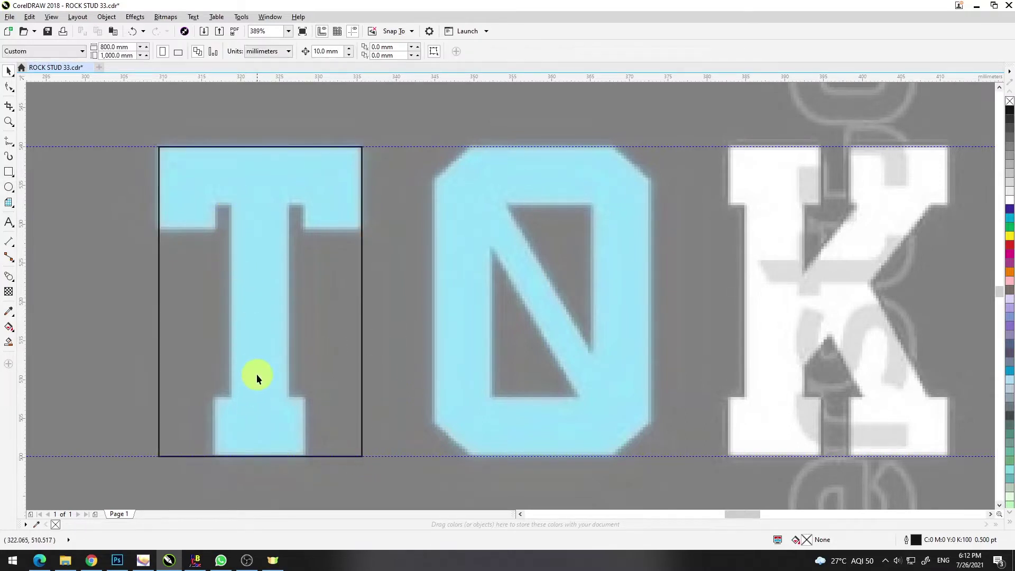
pyautogui.moveTo(260, 459); pyautogui.dragTo(267, 206)
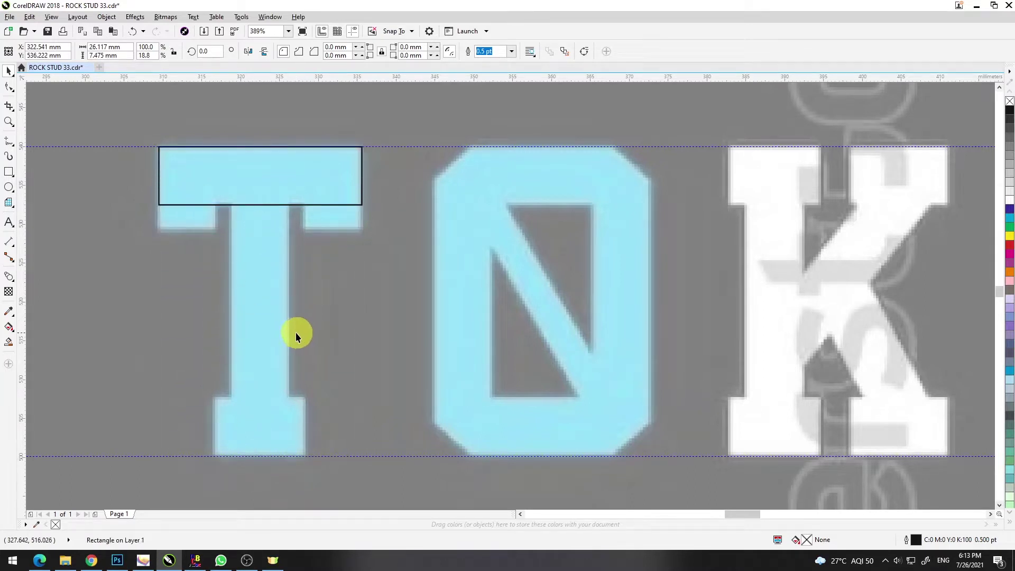
pyautogui.press('Escape')
# - Add rectangles for the T's stem and its foot down to the bottom guideline
pyautogui.press('space')
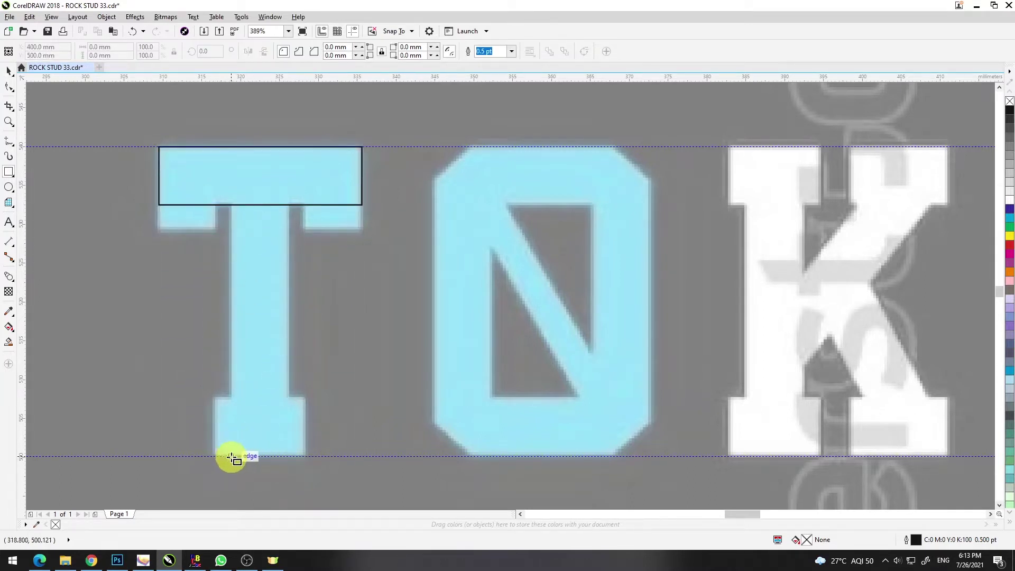
pyautogui.moveTo(231, 458); pyautogui.dragTo(289, 184)
pyautogui.press('space')
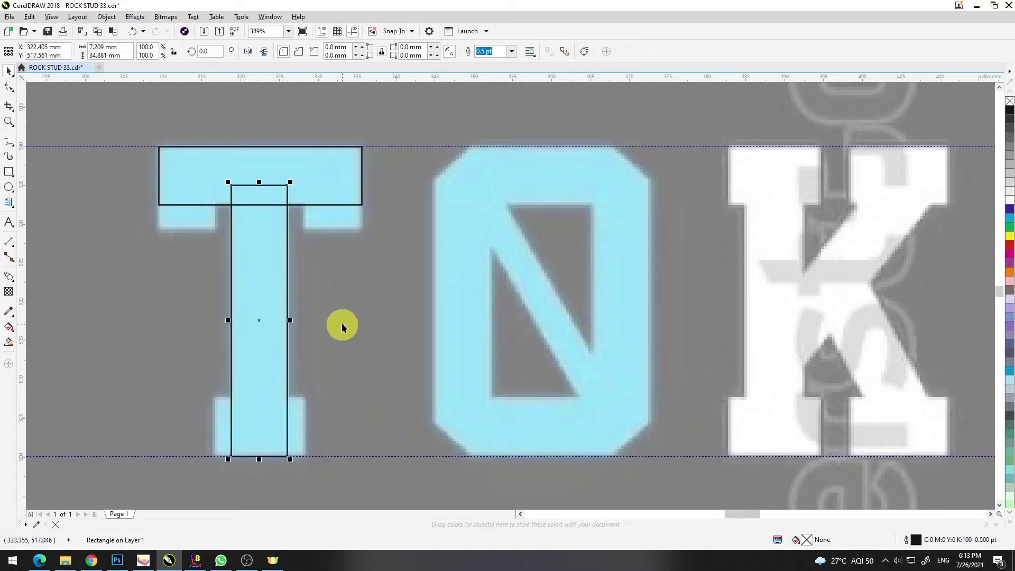
pyautogui.keyDown('shift'); pyautogui.click(336, 193); pyautogui.keyUp('shift')
pyautogui.press('Escape')
pyautogui.press('space')
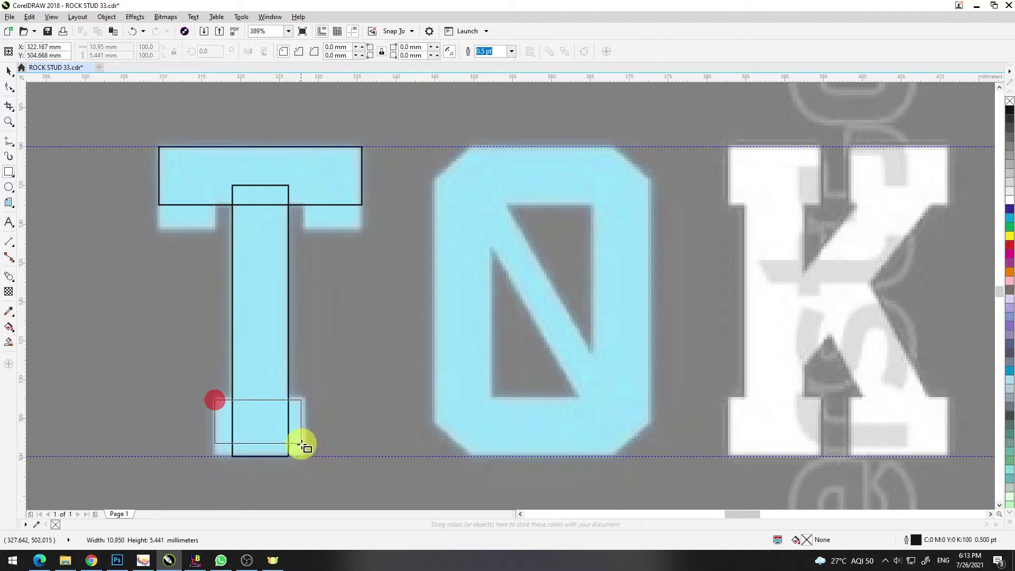
pyautogui.moveTo(216, 402); pyautogui.dragTo(307, 458)
pyautogui.press('space')
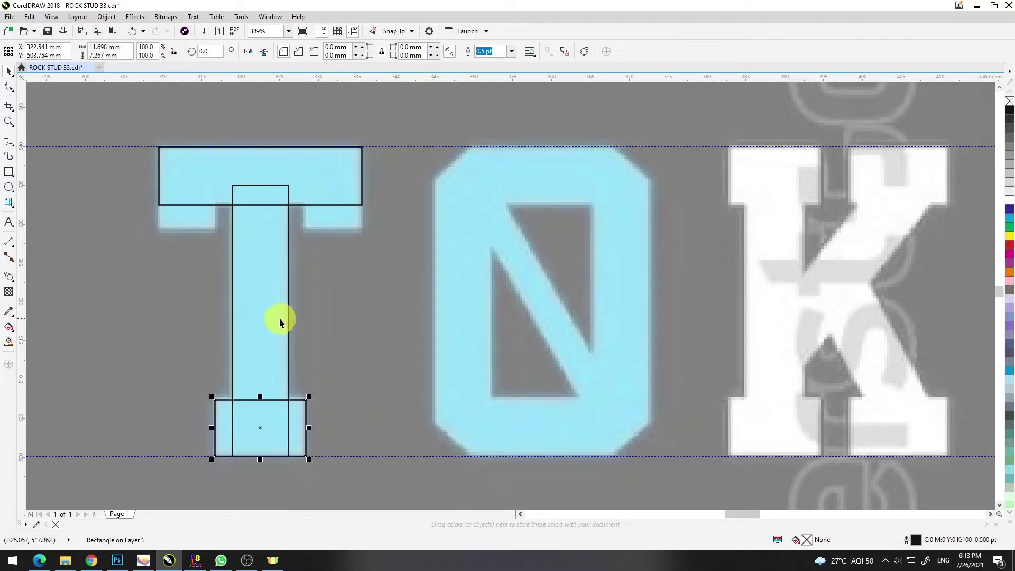
pyautogui.keyDown('shift'); pyautogui.click(279, 320); pyautogui.keyUp('shift')
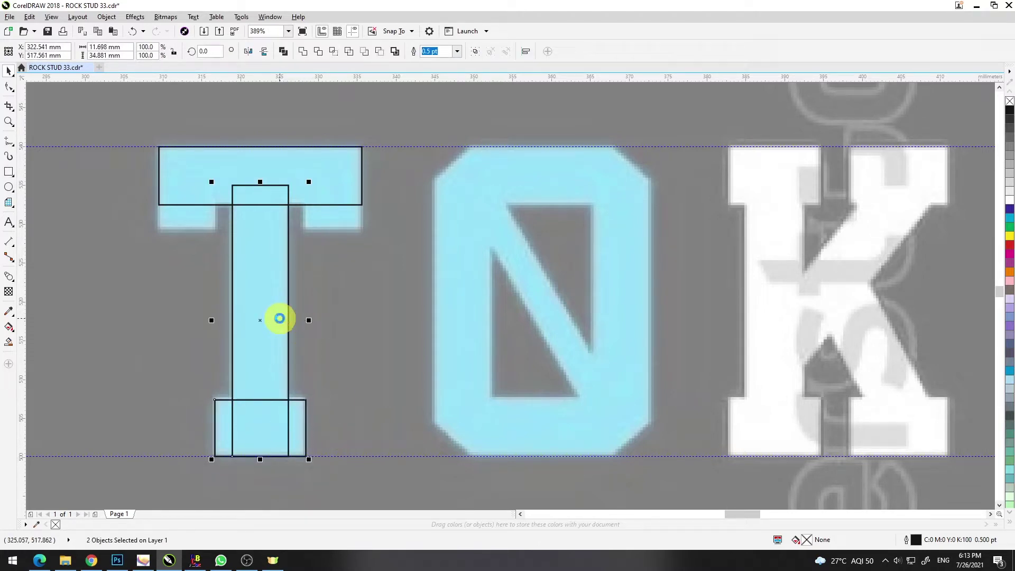
# - Add a small serif block to the crossbar, right-aligned with the crossbar
pyautogui.press('space')
pyautogui.moveTo(159, 176); pyautogui.dragTo(216, 228)
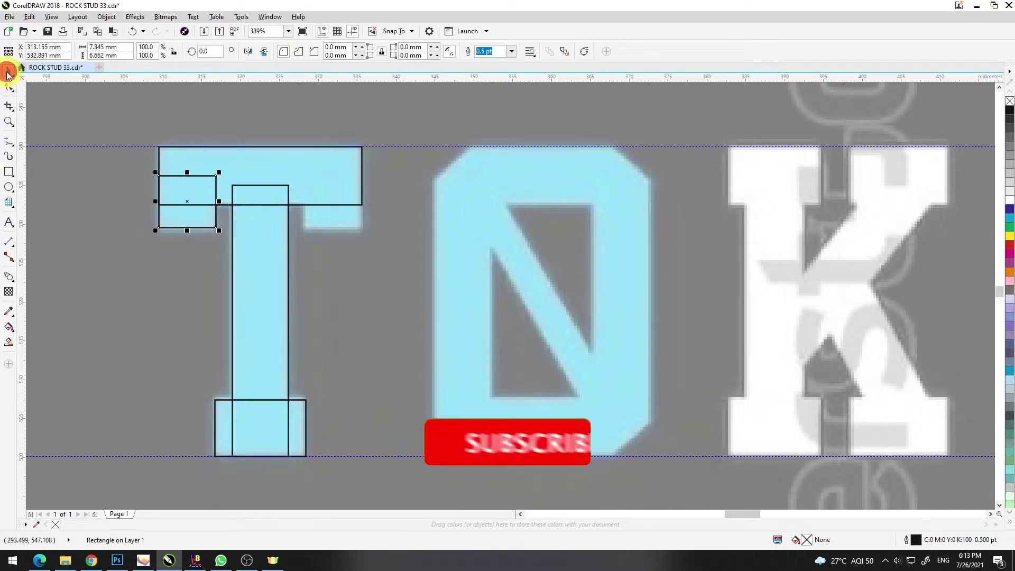
pyautogui.rightClick(190, 193)
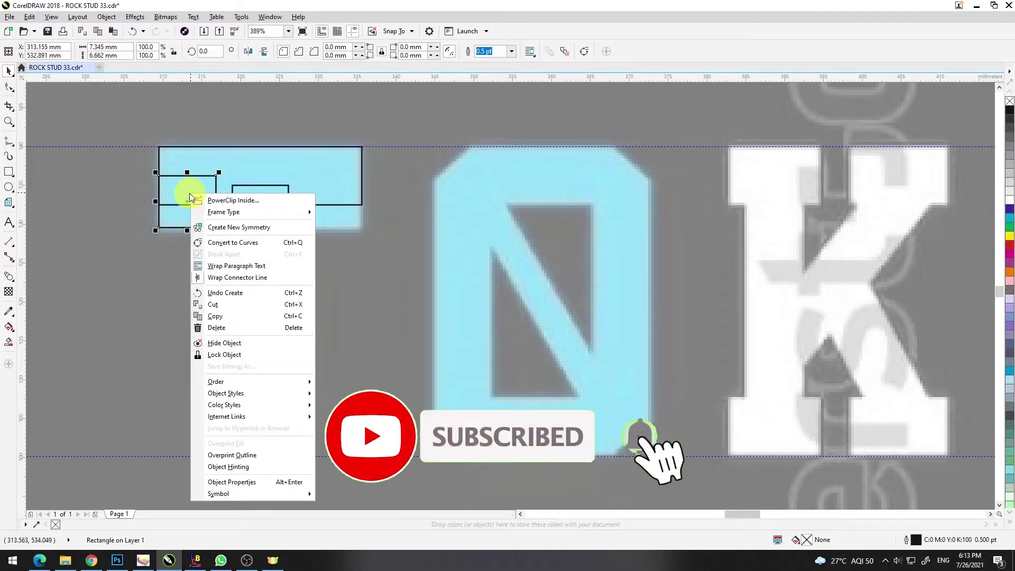
pyautogui.press('Escape')
pyautogui.keyDown('shift'); pyautogui.click(325, 184); pyautogui.keyUp('shift')
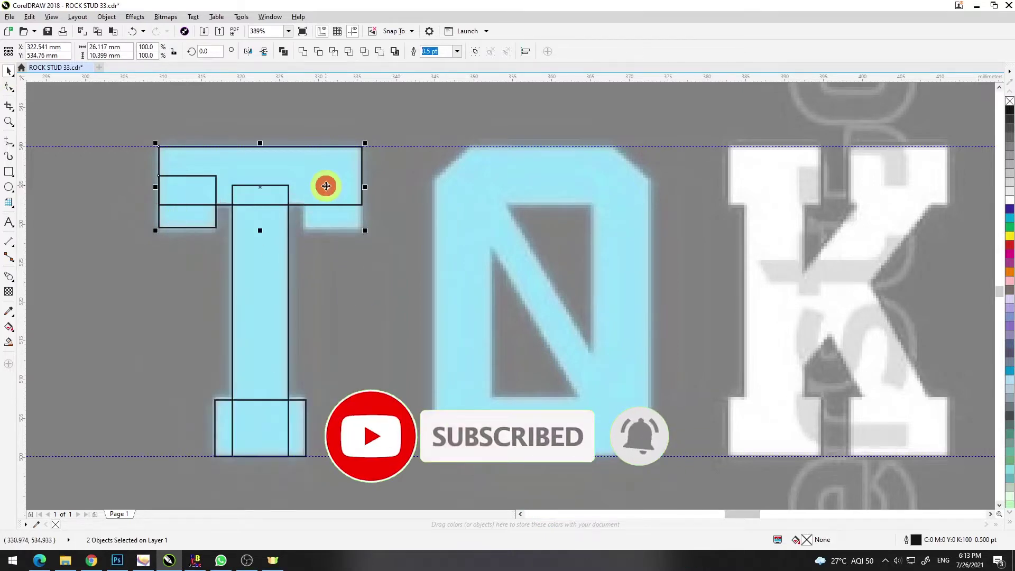
pyautogui.press('r')
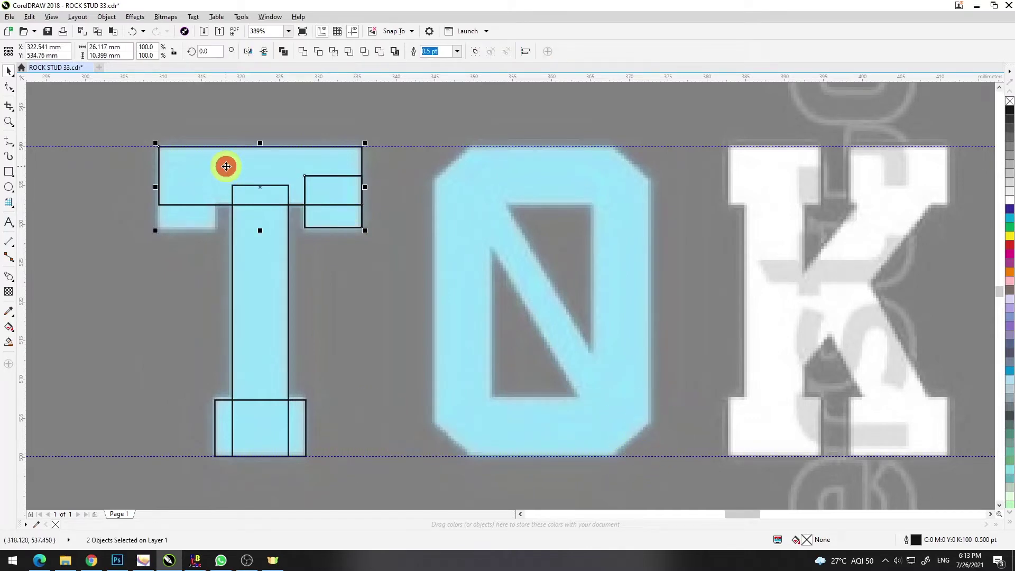
pyautogui.click(382, 168)
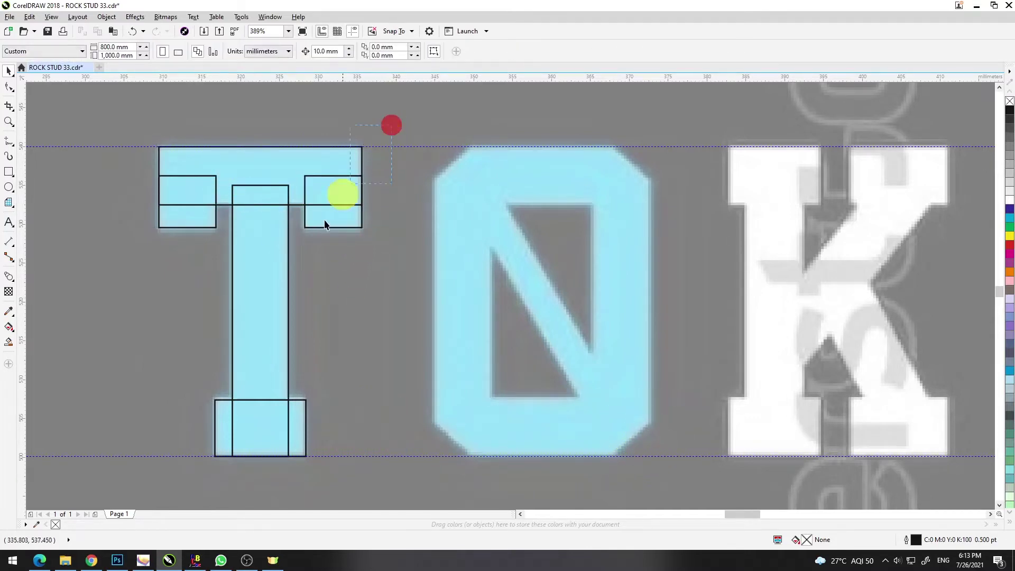
# - Weld all the T's rectangles into one outline
pyautogui.moveTo(92, 466); pyautogui.dragTo(92, 465)
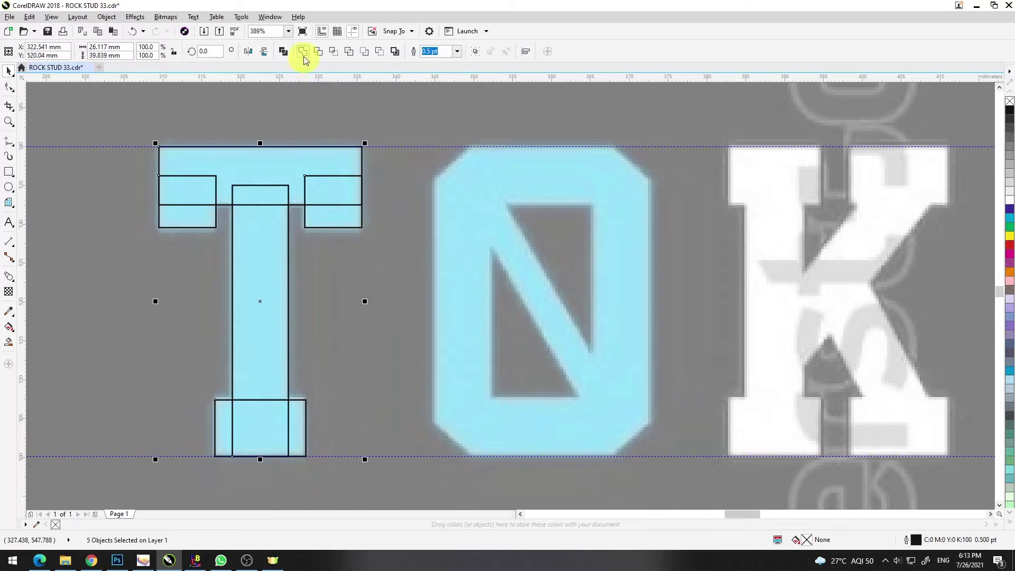
pyautogui.click(303, 51)
pyautogui.press('Escape')
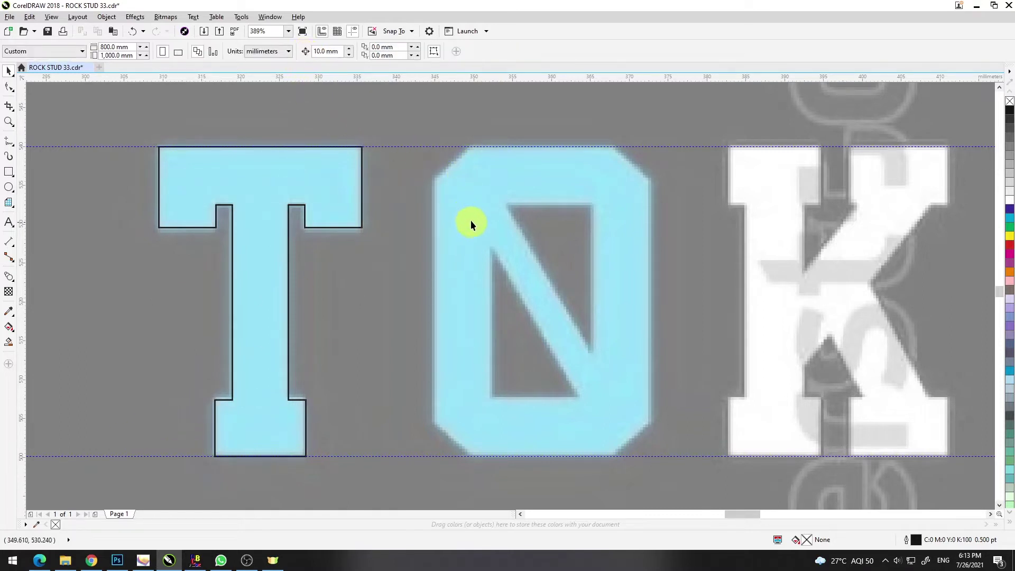
pyautogui.press('F6')
# - Draw a rectangle over the O and give it enlarged chamfered corners
pyautogui.moveTo(434, 147); pyautogui.dragTo(651, 455)
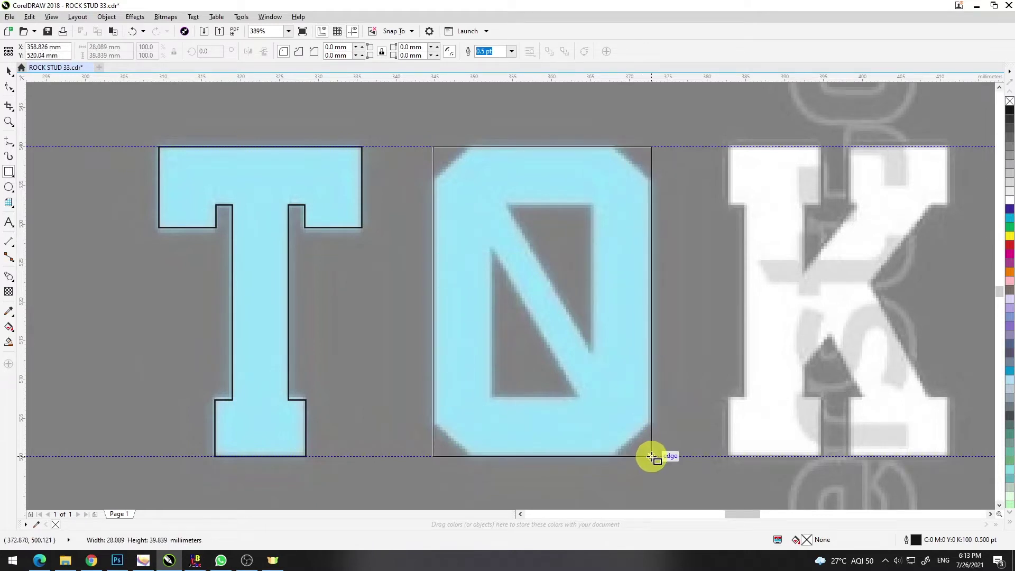
pyautogui.moveTo(652, 456); pyautogui.dragTo(650, 456)
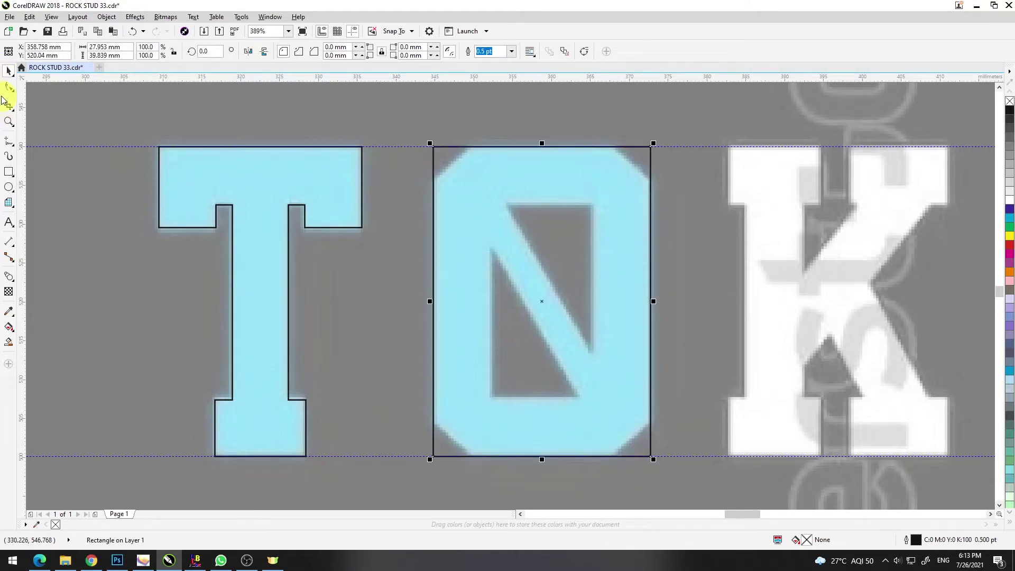
pyautogui.click(10, 87)
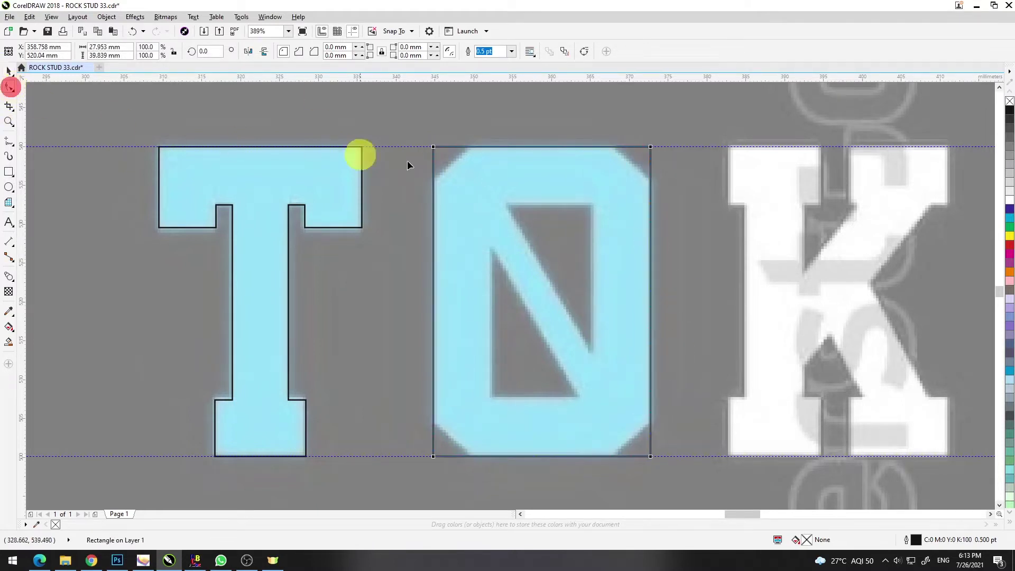
pyautogui.click(314, 51)
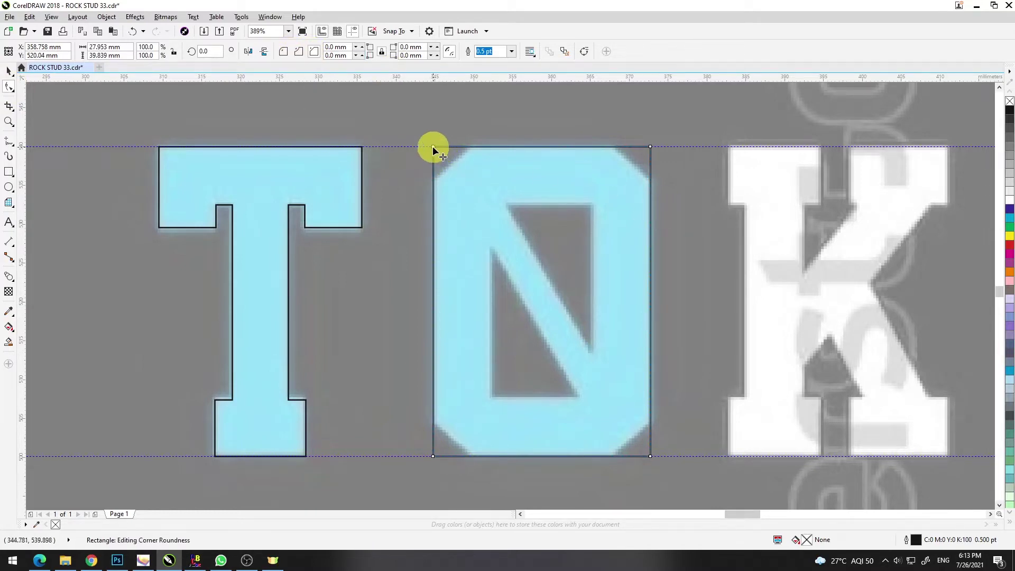
pyautogui.moveTo(418, 179); pyautogui.dragTo(416, 183)
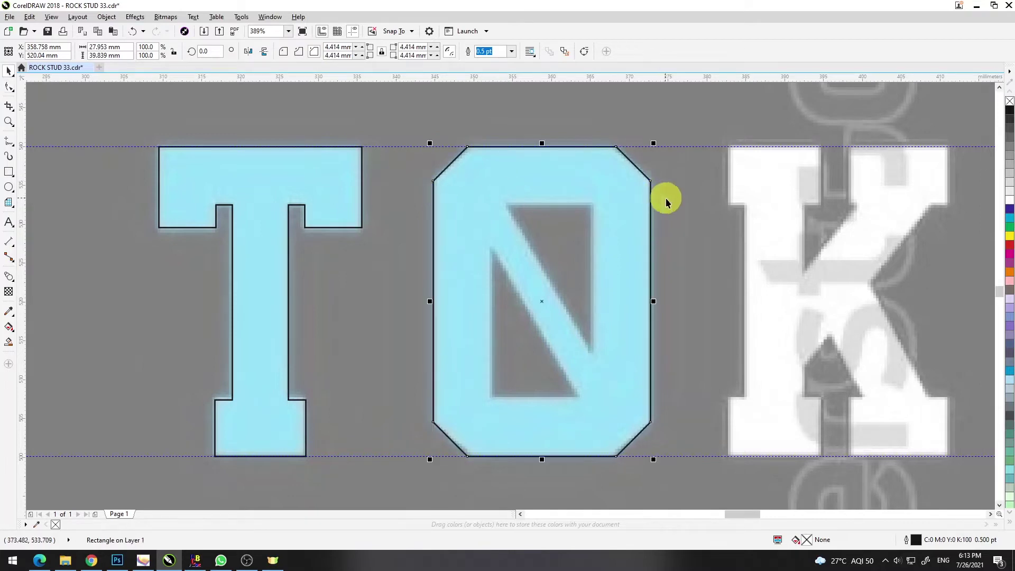
pyautogui.press('space')
pyautogui.click(565, 272)
# - Trim an inner rectangle out of the O to form its hole
pyautogui.press('F6')
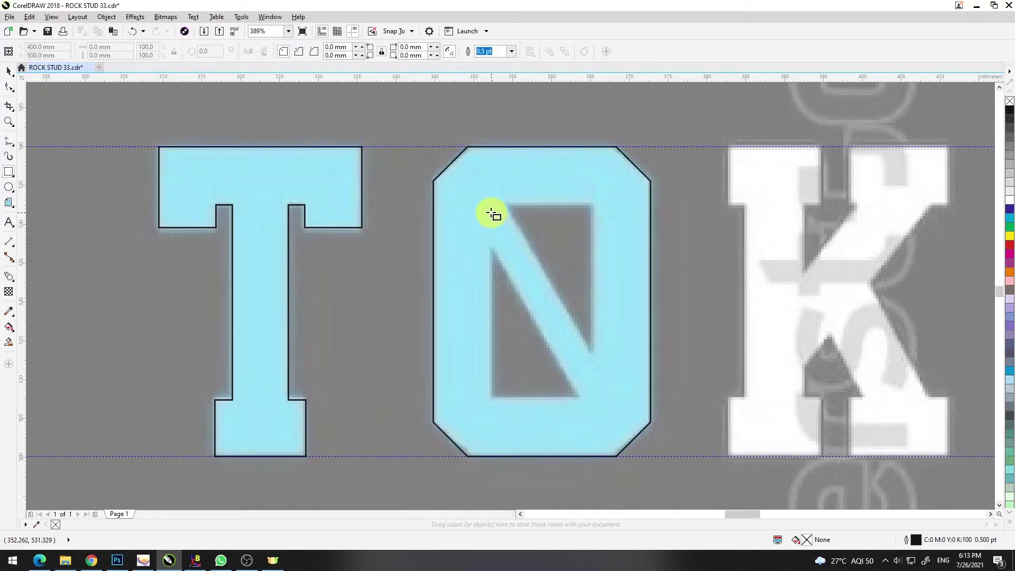
pyautogui.moveTo(490, 206); pyautogui.dragTo(592, 398)
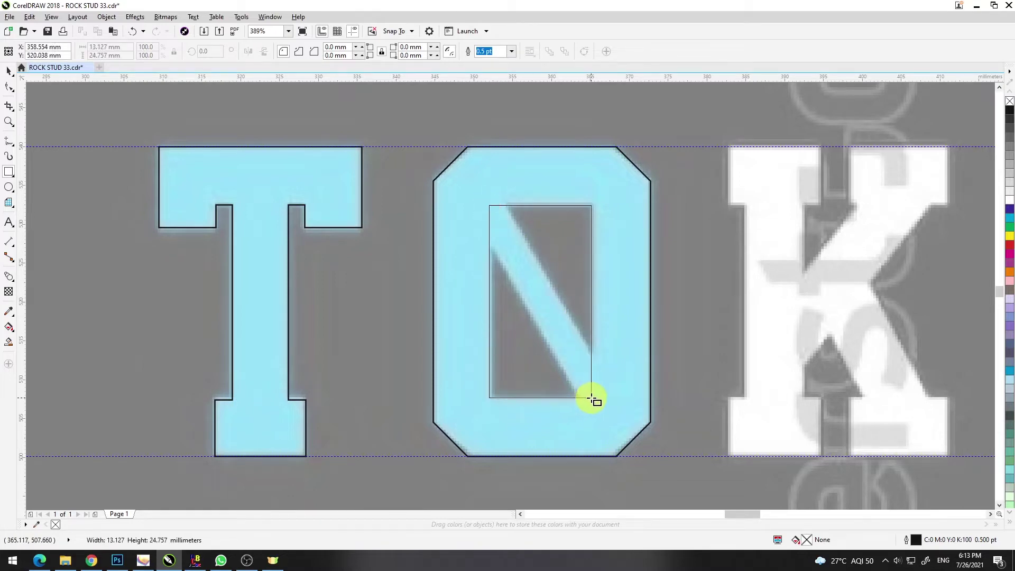
pyautogui.press('space')
pyautogui.keyDown('shift'); pyautogui.click(626, 272); pyautogui.keyUp('shift')
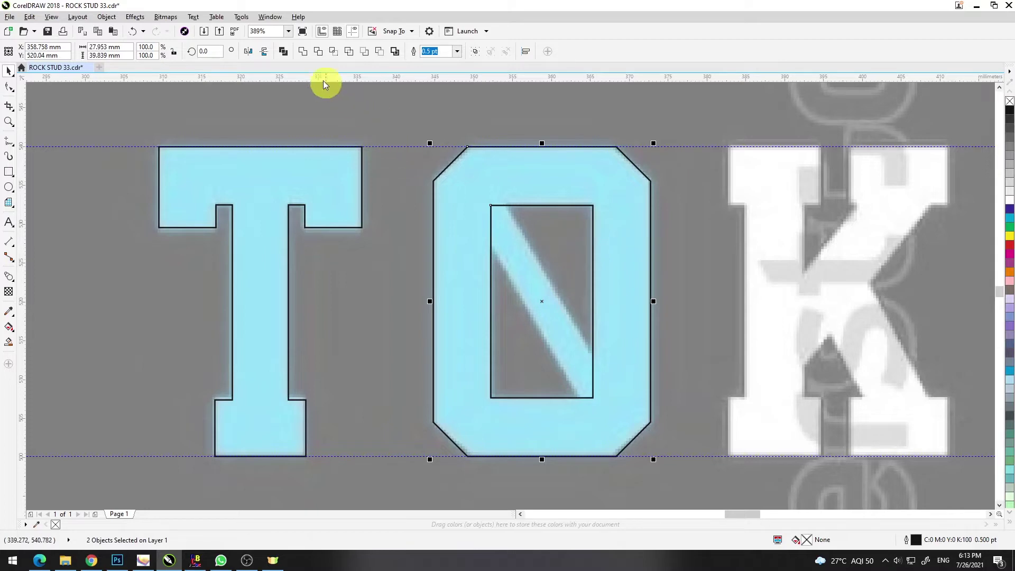
pyautogui.click(284, 51)
pyautogui.press('Escape')
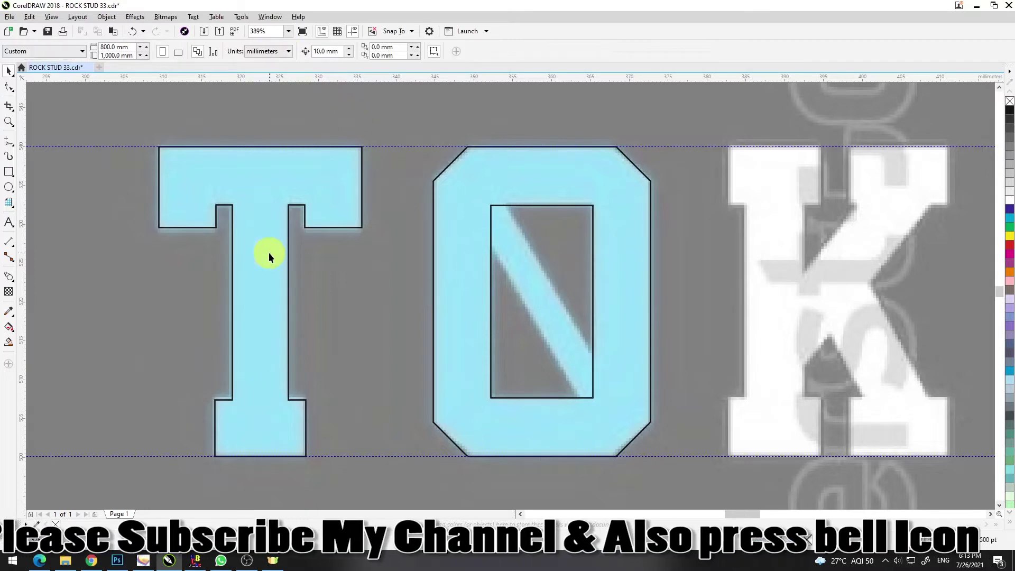
# - Add a diagonal bar with a 3-point rectangle and weld it into the O
pyautogui.click(8, 170)
pyautogui.click(45, 173)
pyautogui.moveTo(593, 422); pyautogui.dragTo(460, 198)
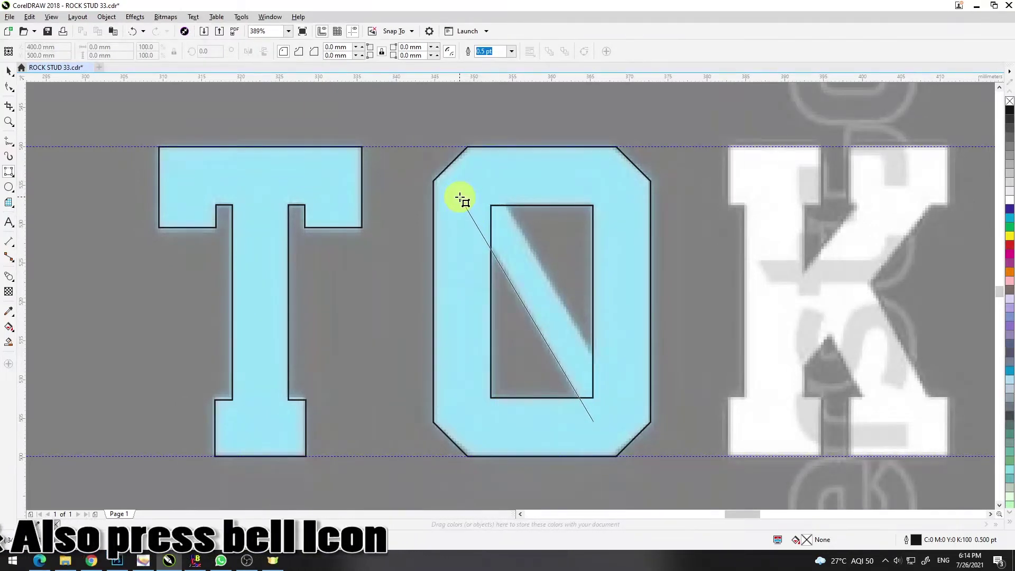
pyautogui.click(487, 181)
pyautogui.press('space')
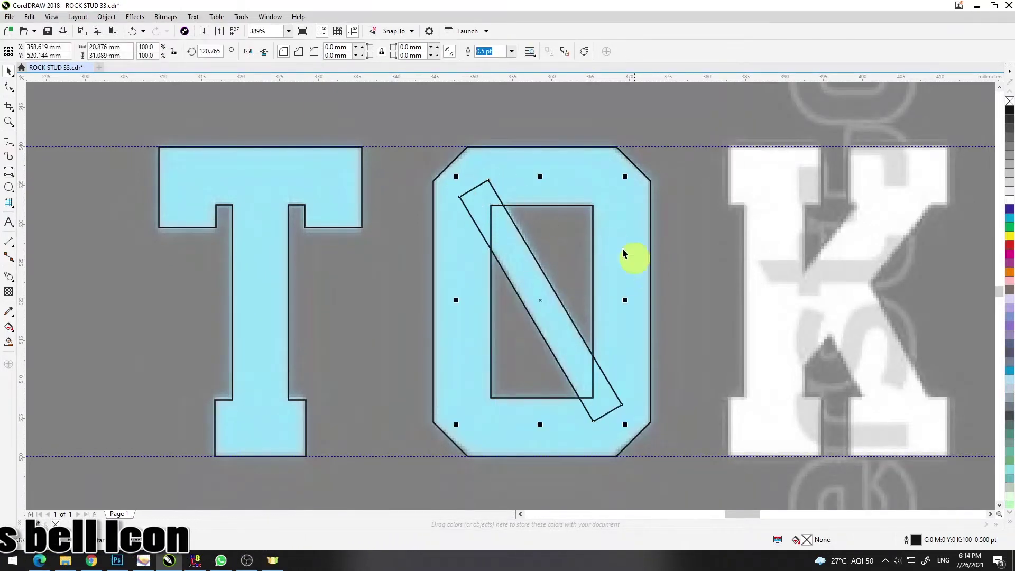
pyautogui.keyDown('shift'); pyautogui.click(491, 167); pyautogui.keyUp('shift')
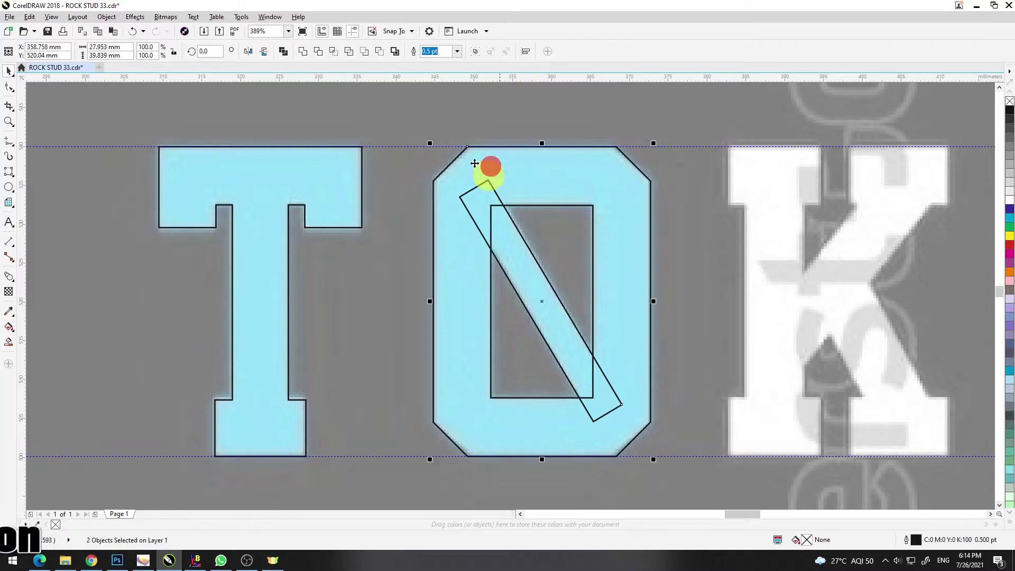
pyautogui.click(304, 51)
pyautogui.press('Escape')
pyautogui.moveTo(734, 302); pyautogui.dragTo(448, 293)
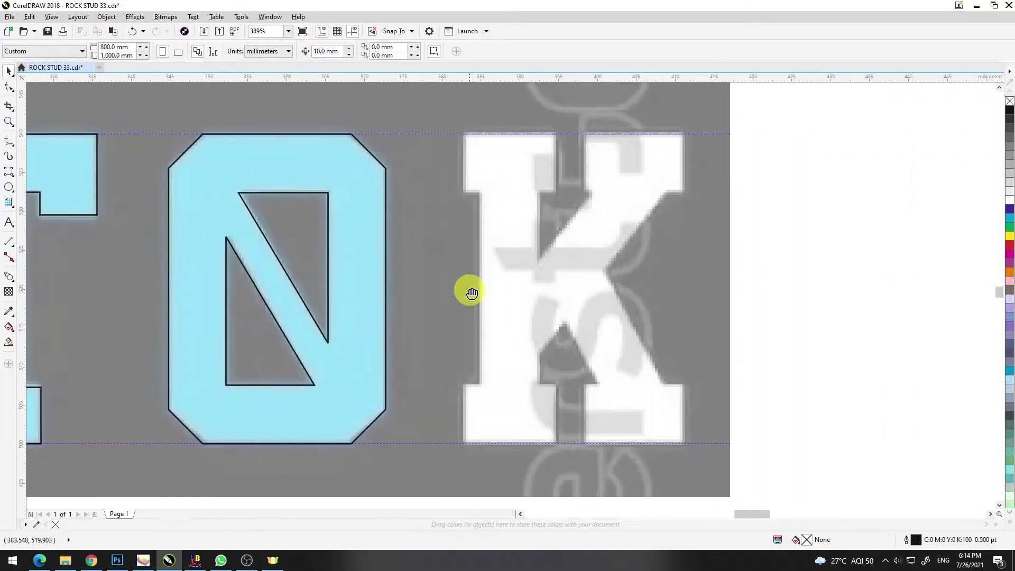
# - Draw a tall rectangle along the K's vertical stem
pyautogui.press('F6')
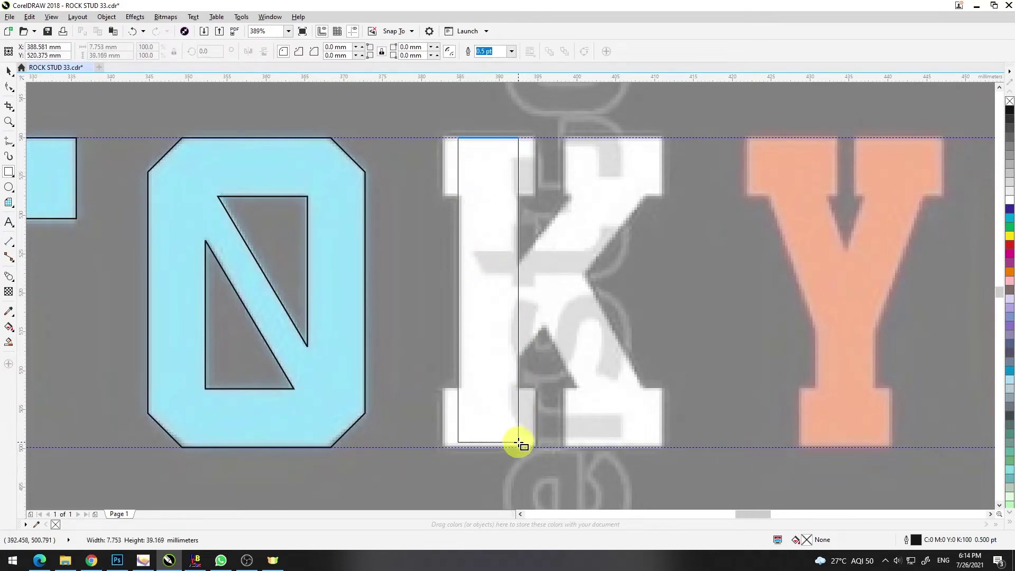
pyautogui.moveTo(458, 138); pyautogui.dragTo(518, 449)
pyautogui.press('space')
pyautogui.press('Escape')
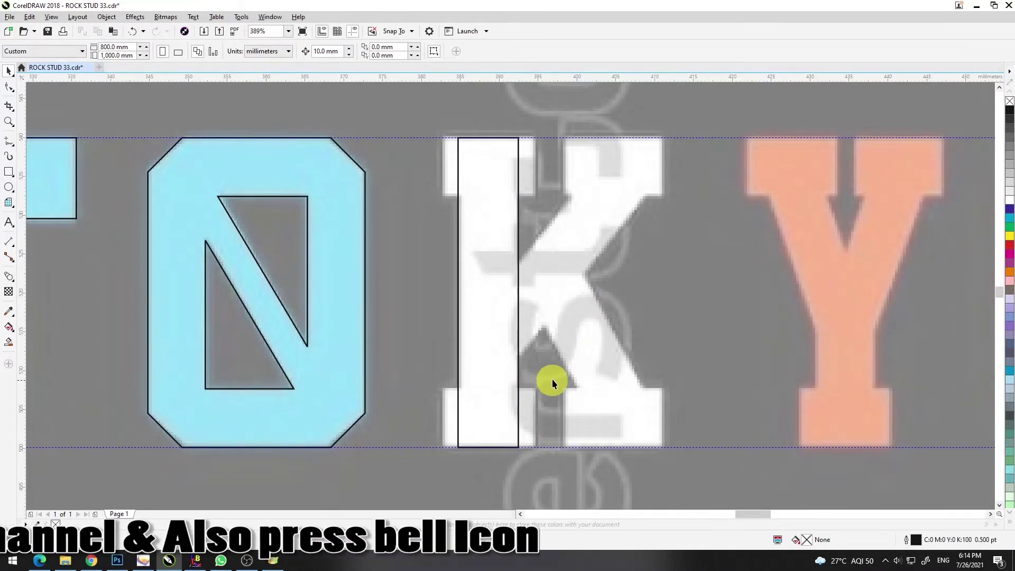
# - Add a serif block at the stem's bottom and duplicate it to the stem's top
pyautogui.press('space')
pyautogui.moveTo(442, 388); pyautogui.dragTo(536, 446)
pyautogui.press('space')
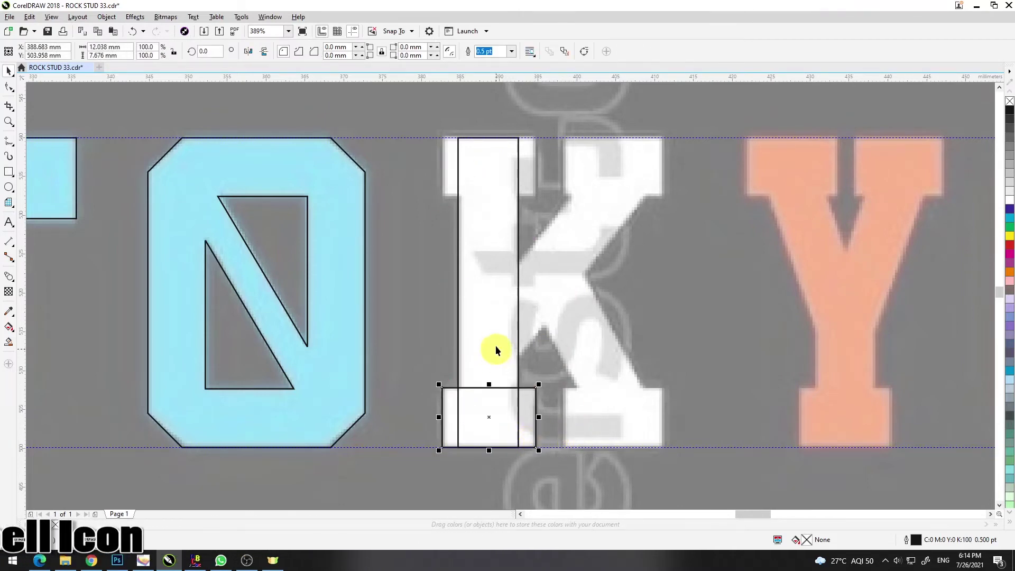
pyautogui.keyDown('shift'); pyautogui.click(494, 331); pyautogui.keyUp('shift')
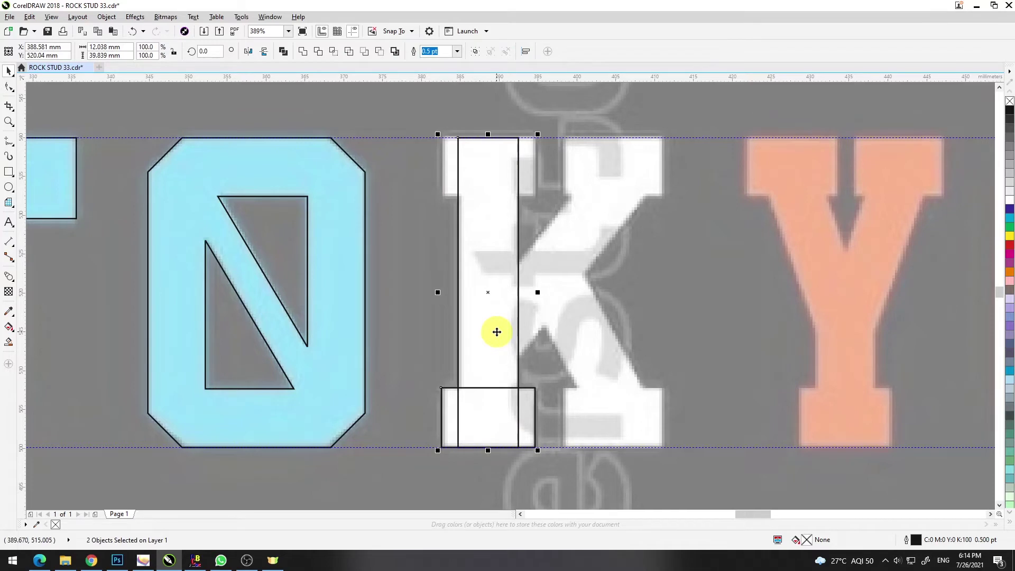
pyautogui.click(532, 400)
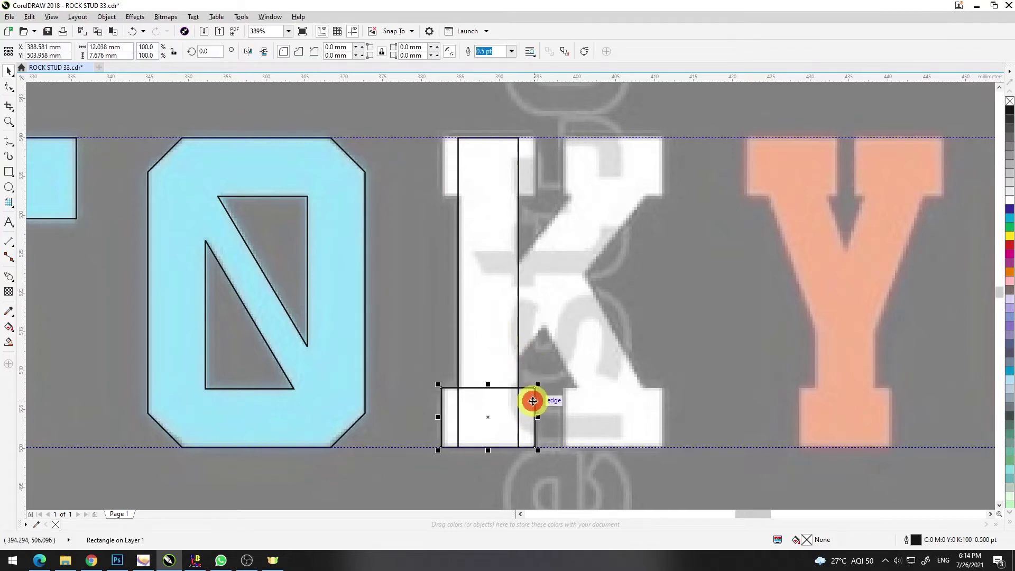
pyautogui.keyDown('shift'); pyautogui.click(473, 290); pyautogui.keyUp('shift')
pyautogui.press('+')
pyautogui.press('t')
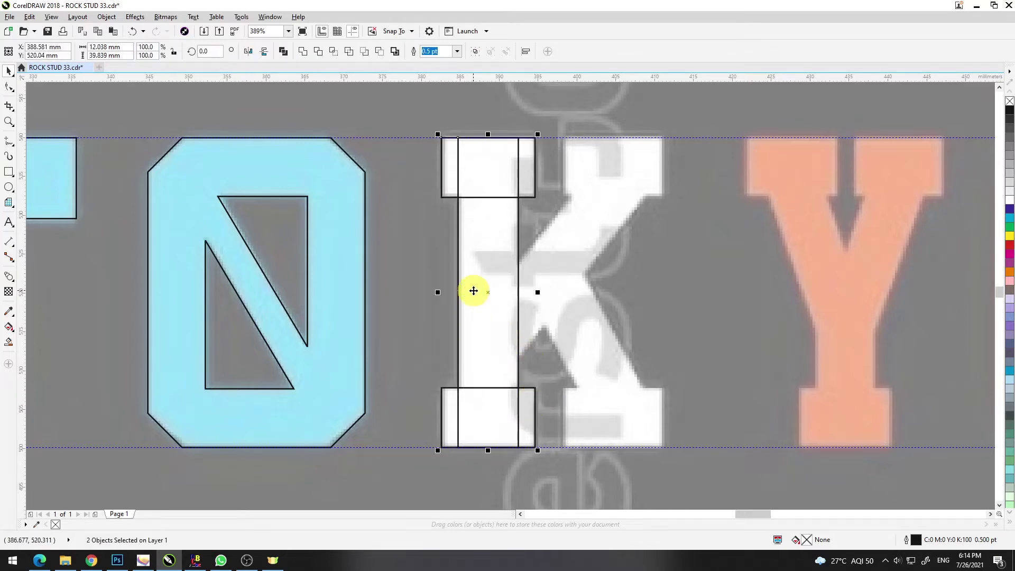
pyautogui.press('Escape')
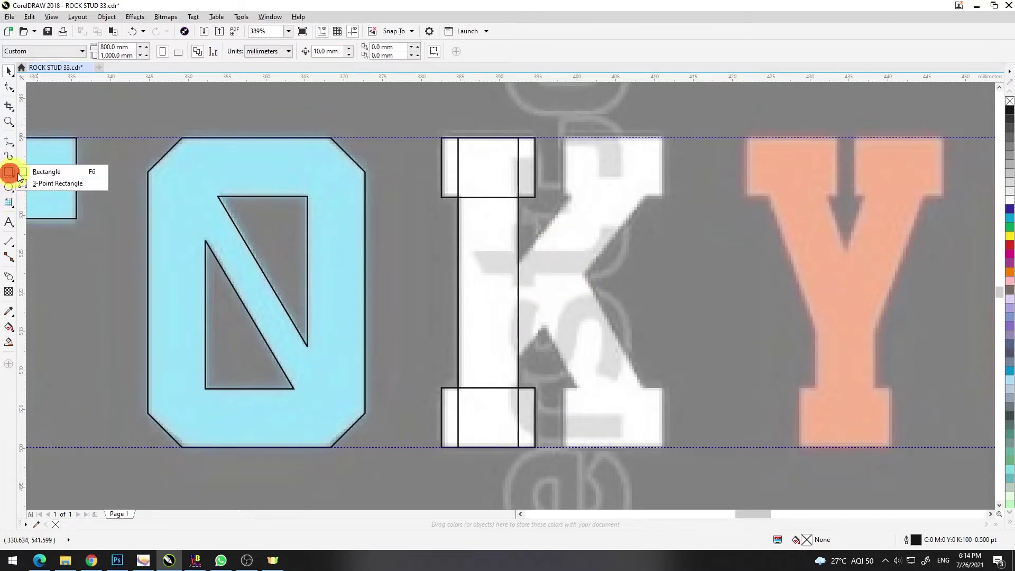
# - Trace the K's upper diagonal arm as a 3-point rectangle
pyautogui.click(46, 181)
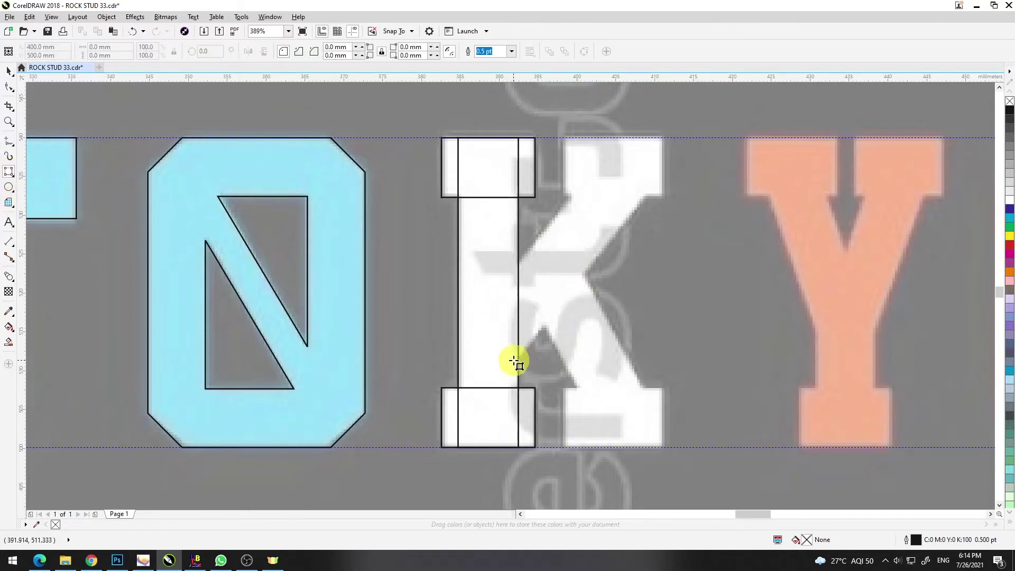
pyautogui.moveTo(506, 374); pyautogui.dragTo(681, 158)
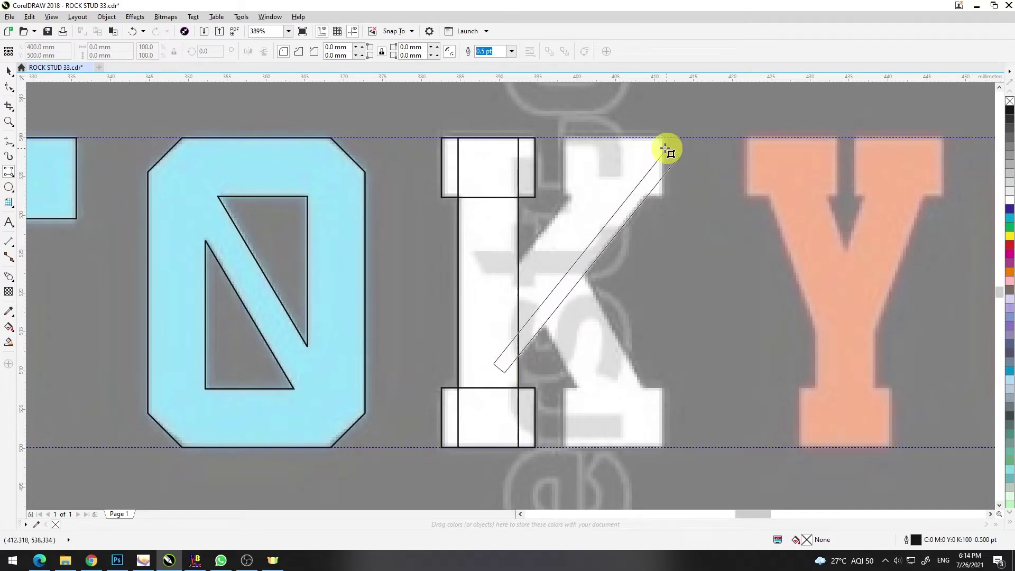
pyautogui.click(629, 129)
pyautogui.press('space')
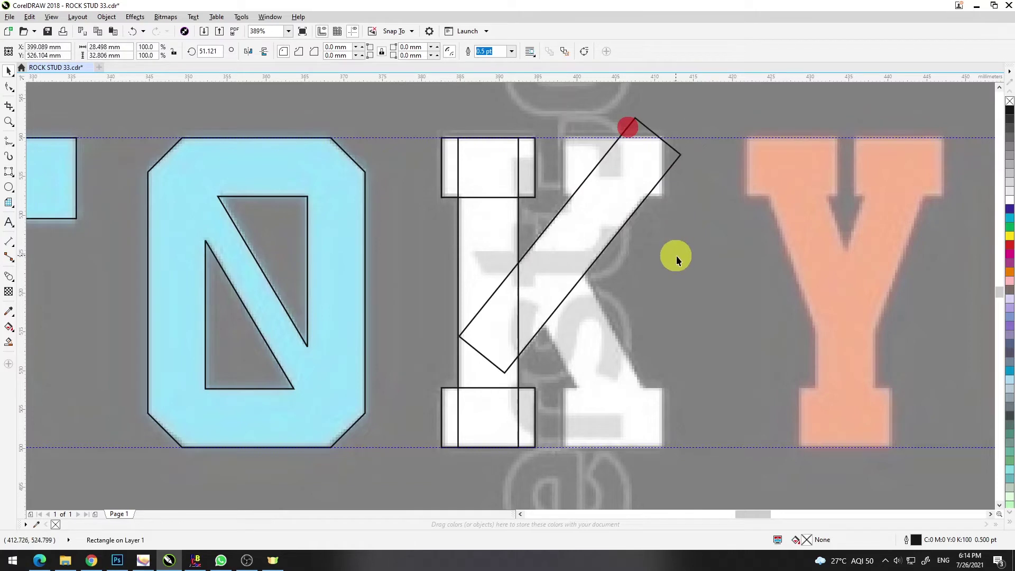
pyautogui.click(676, 258)
# - Trace the K's lower diagonal leg, redrawing a misplaced attempt and nudging it into place
pyautogui.press('space')
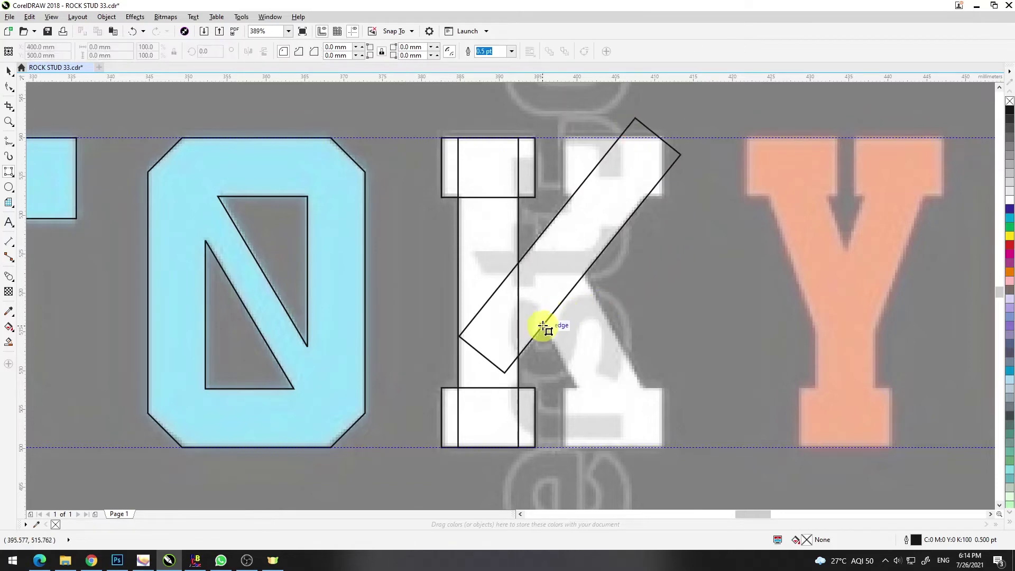
pyautogui.moveTo(543, 324)
pyautogui.mouseDown()
pyautogui.moveTo(590, 414)
pyautogui.moveTo(612, 428)
pyautogui.mouseUp()
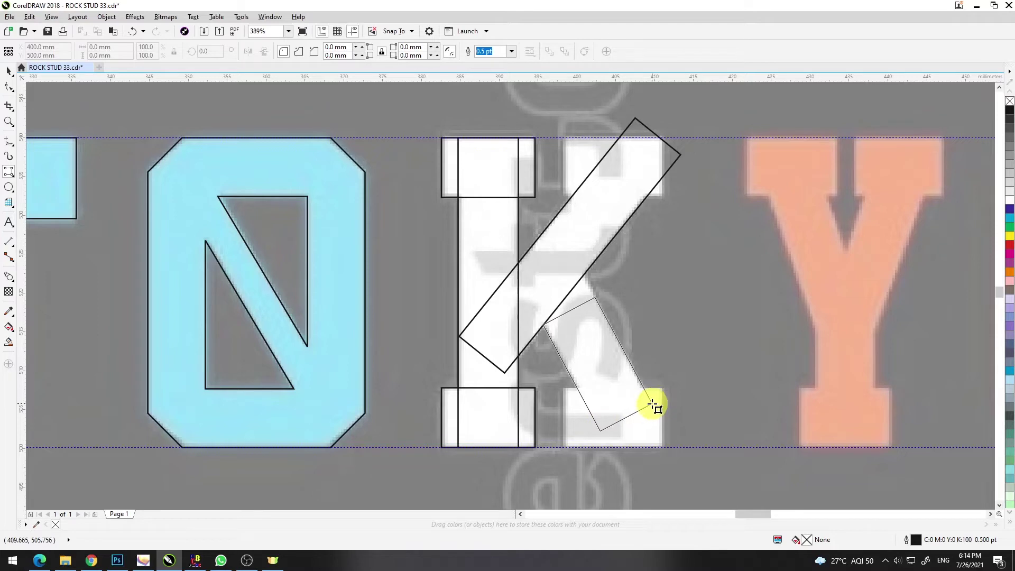
pyautogui.click(653, 405)
pyautogui.press('space')
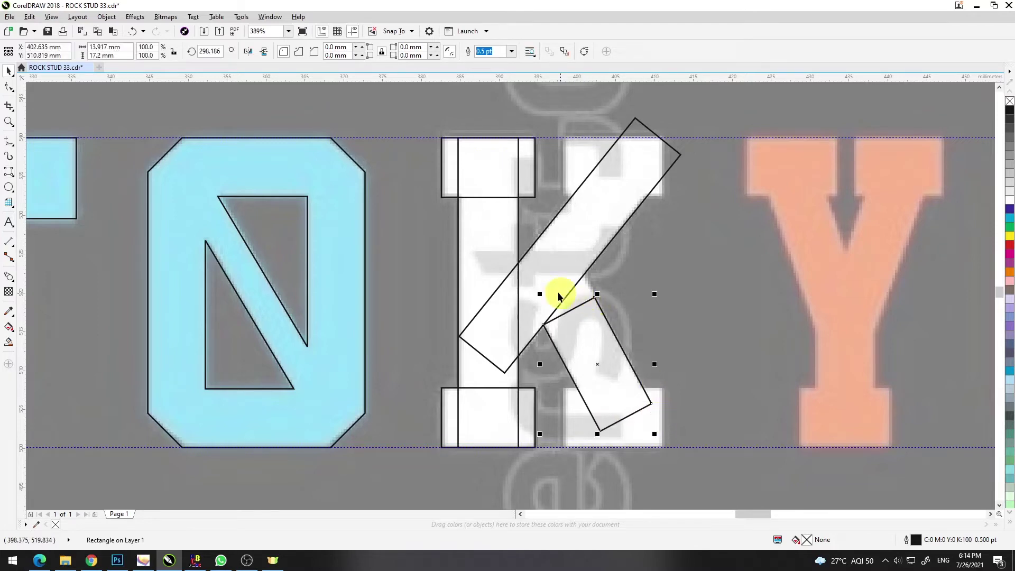
pyautogui.press('Delete')
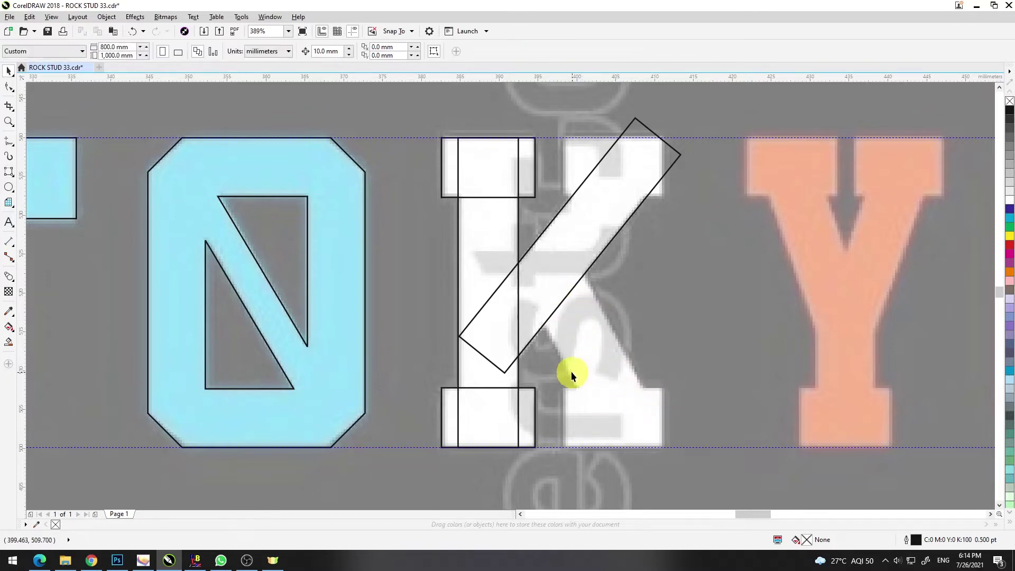
pyautogui.moveTo(543, 323); pyautogui.dragTo(625, 472)
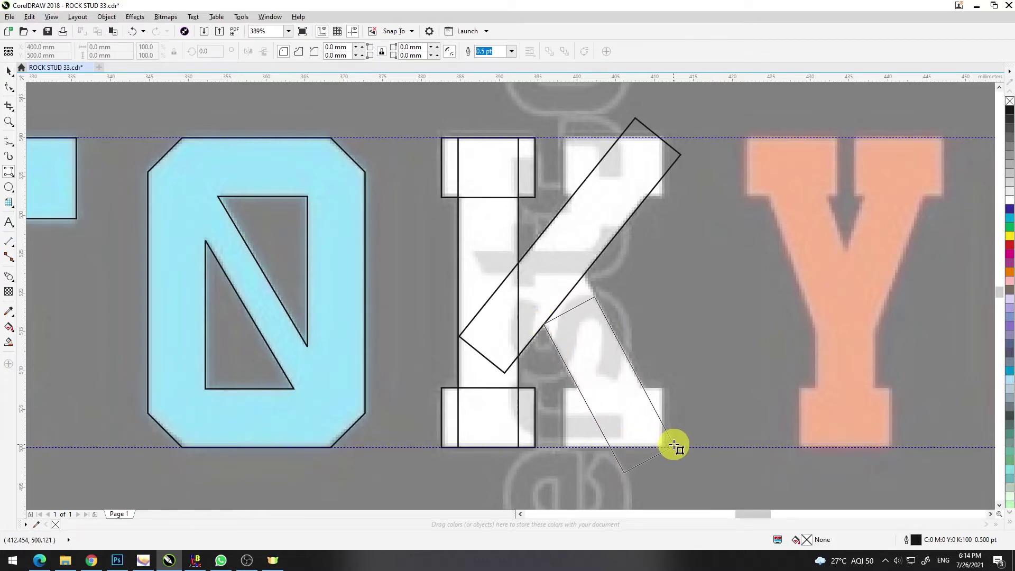
pyautogui.click(674, 446)
pyautogui.press('space')
pyautogui.moveTo(606, 381); pyautogui.dragTo(595, 359)
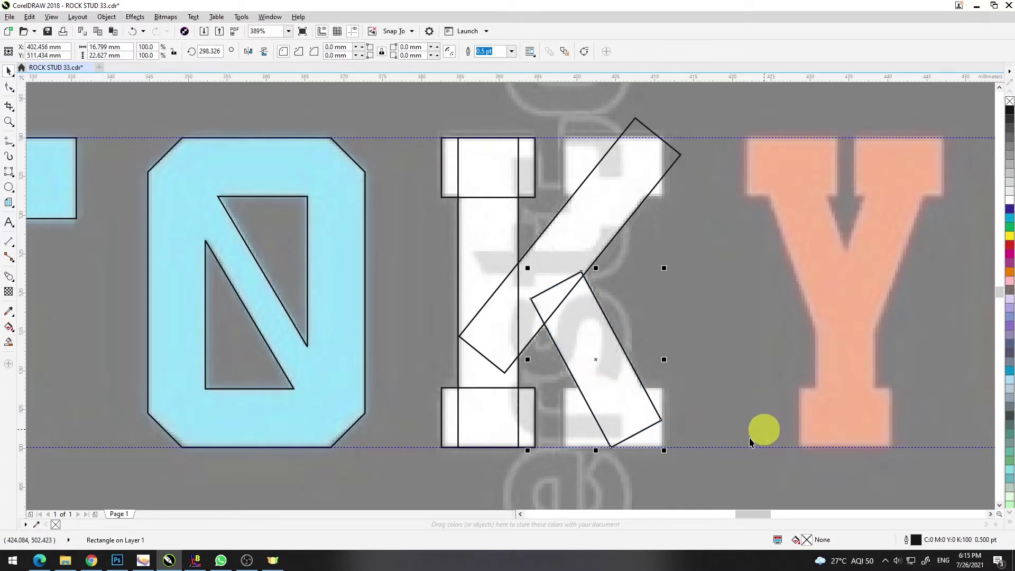
# - Draw the K's top-right serif block and place a copy at the bottom right
pyautogui.press('space')
pyautogui.moveTo(563, 139); pyautogui.dragTo(651, 192)
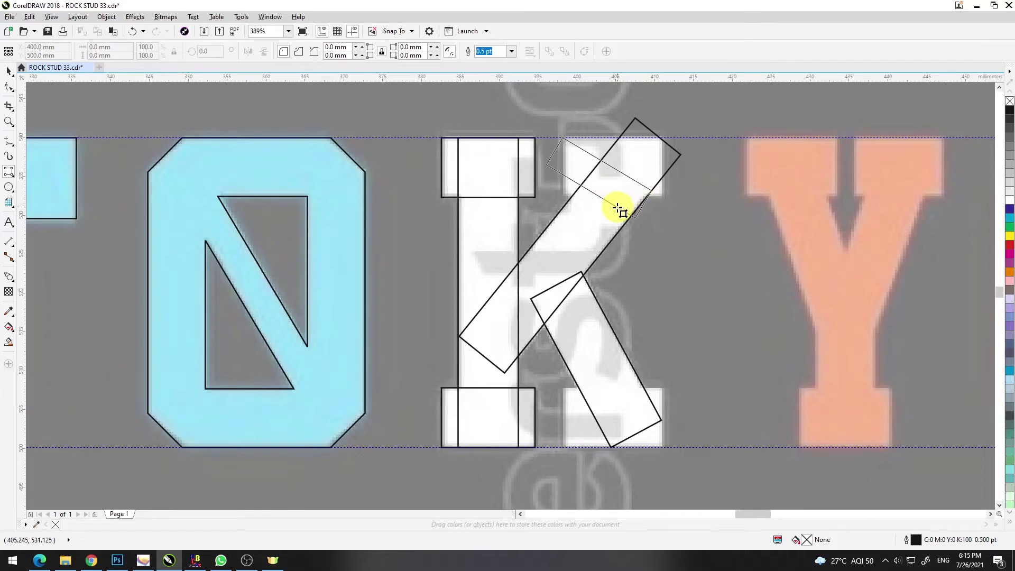
pyautogui.click(613, 204)
pyautogui.press('space')
pyautogui.press('Delete')
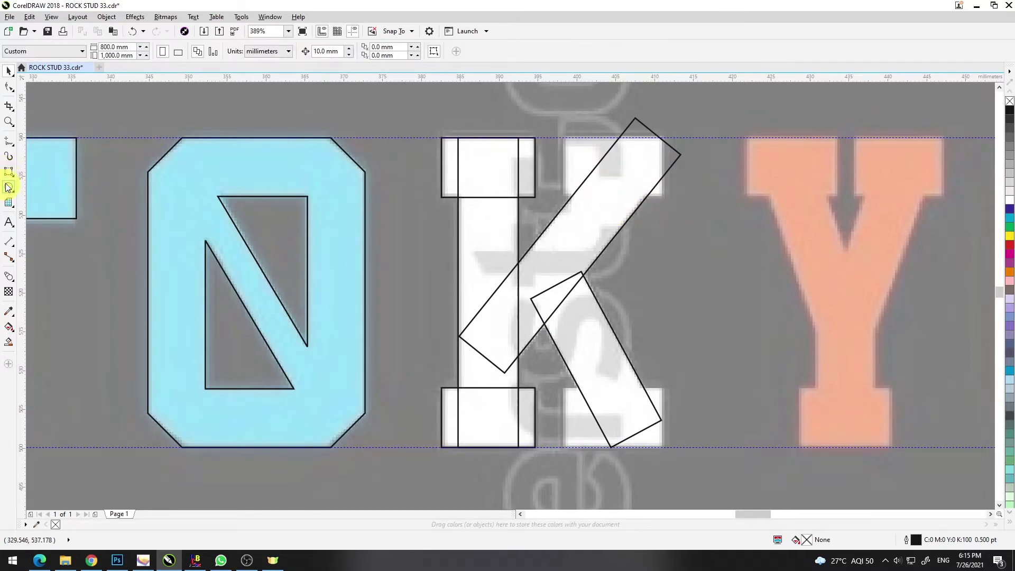
pyautogui.click(8, 174)
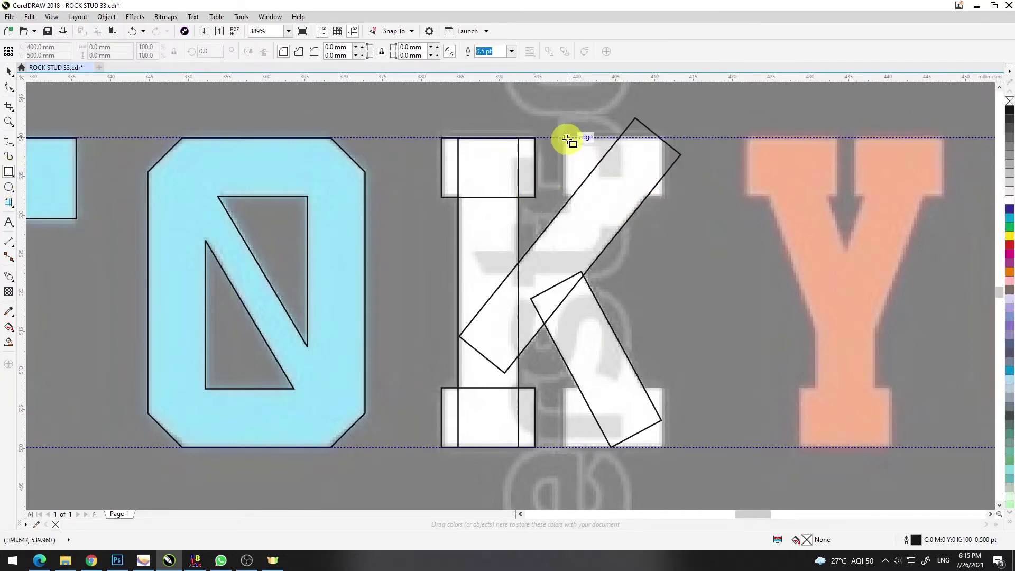
pyautogui.moveTo(563, 139); pyautogui.dragTo(666, 197)
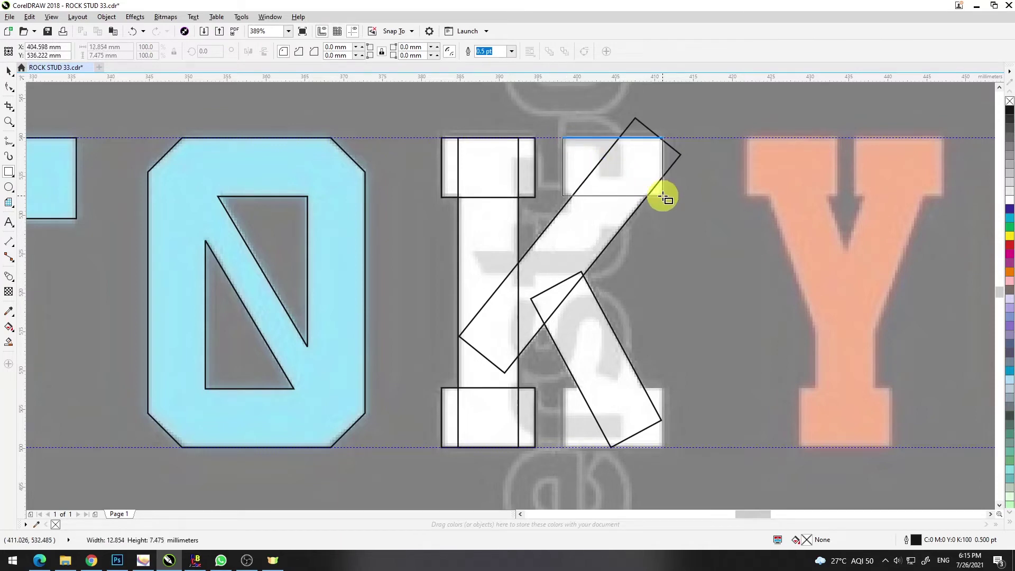
pyautogui.moveTo(661, 196); pyautogui.dragTo(662, 196)
pyautogui.press('space')
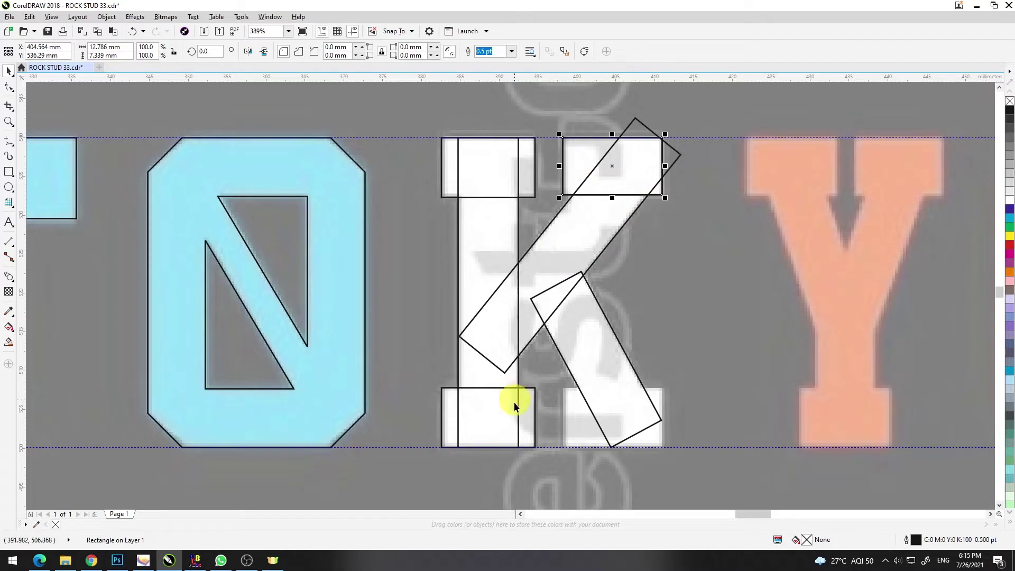
pyautogui.moveTo(580, 155); pyautogui.dragTo(579, 407)
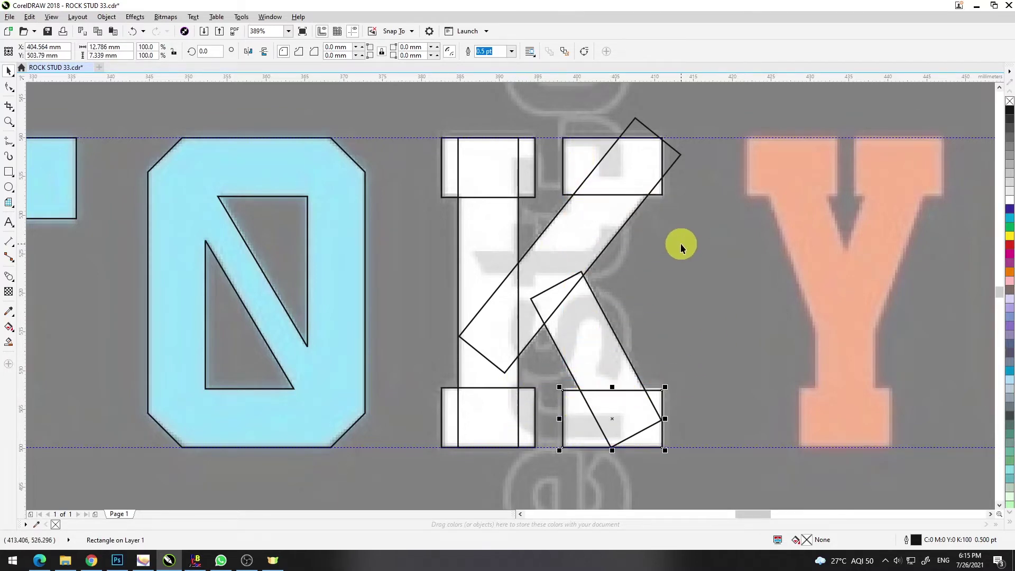
pyautogui.press('Escape')
# - Draw a helper box just above the K's top-right serif
pyautogui.press('F6')
pyautogui.moveTo(584, 138); pyautogui.dragTo(710, 106)
pyautogui.press('space')
# - Weld two helper boxes, trim the K's diagonal flush with them, and delete the helper
pyautogui.moveTo(661, 196); pyautogui.dragTo(747, 107)
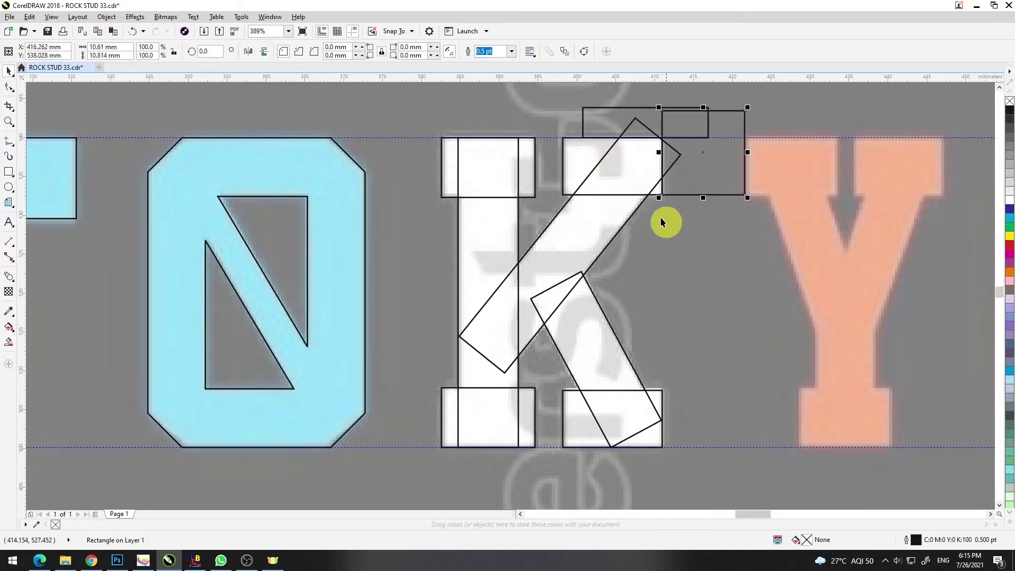
pyautogui.keyDown('shift'); pyautogui.click(598, 124); pyautogui.keyUp('shift')
pyautogui.click(303, 60)
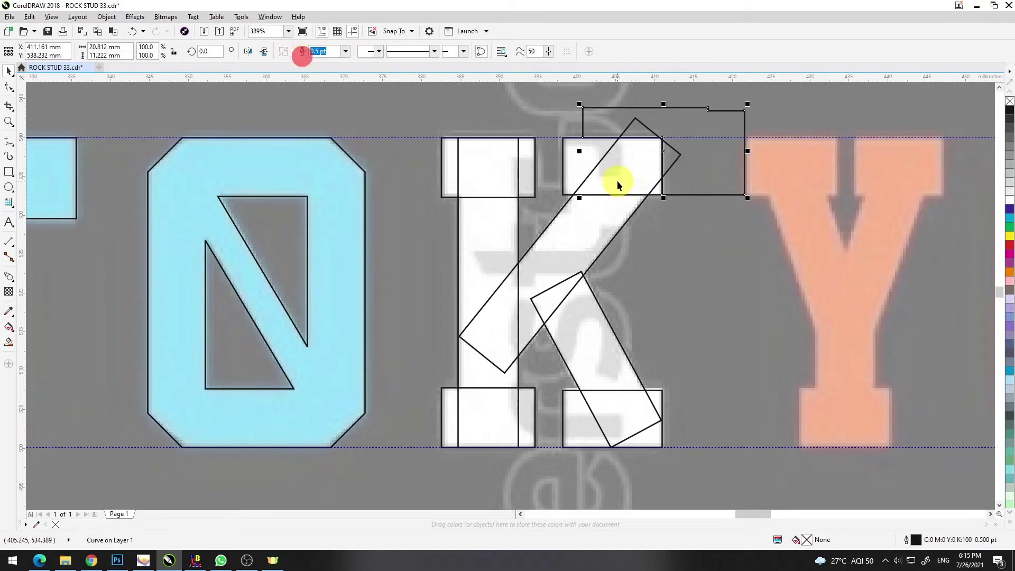
pyautogui.keyDown('shift'); pyautogui.click(607, 233); pyautogui.keyUp('shift')
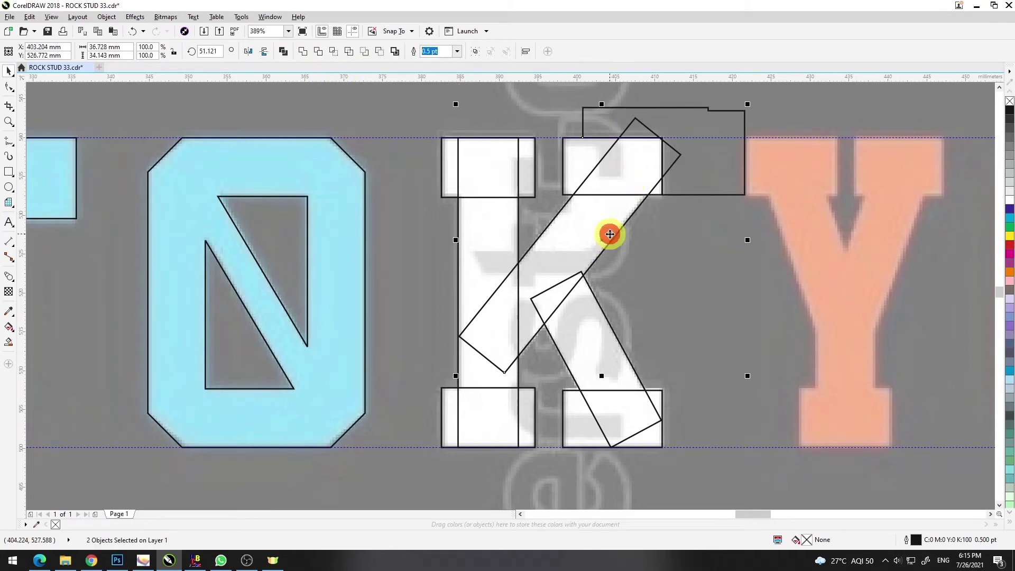
pyautogui.click(320, 50)
pyautogui.click(698, 165)
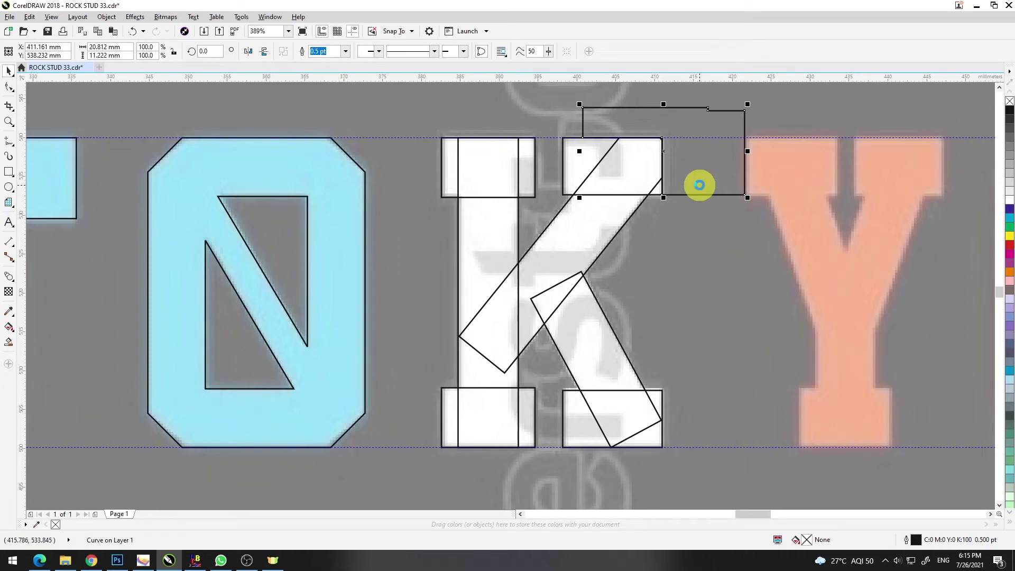
pyautogui.press('Delete')
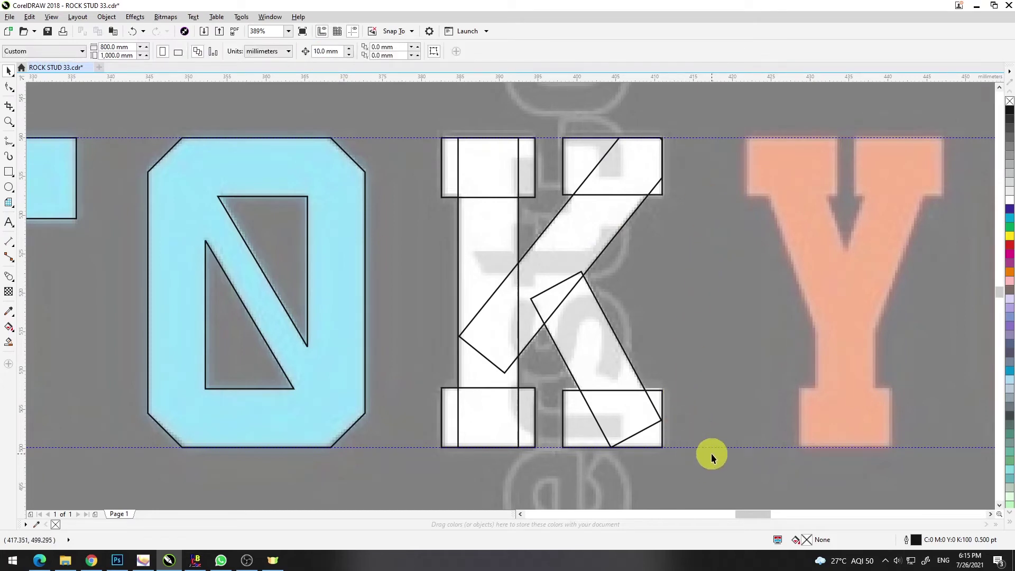
# - Weld the K's stem, arms and serif blocks into one outline
pyautogui.click(624, 158)
pyautogui.keyDown('shift'); pyautogui.click(590, 230); pyautogui.keyUp('shift')
pyautogui.keyDown('shift'); pyautogui.click(578, 347); pyautogui.keyUp('shift')
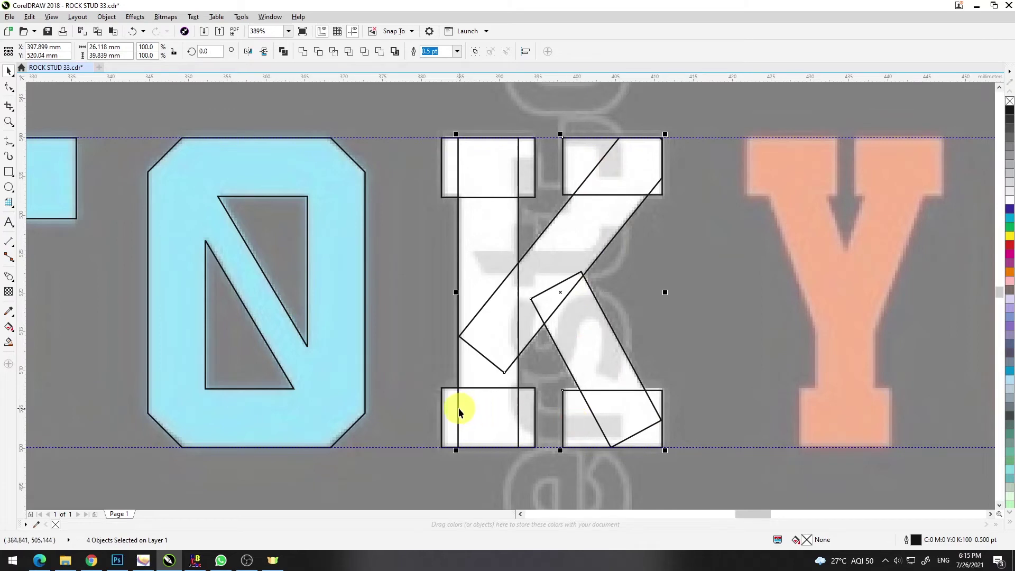
pyautogui.click(304, 52)
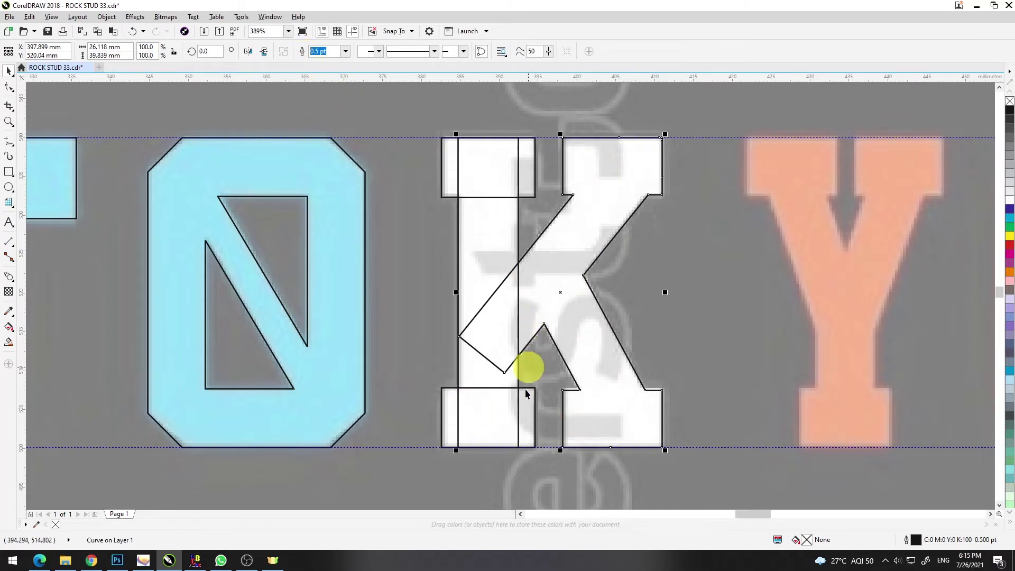
pyautogui.moveTo(668, 420); pyautogui.dragTo(717, 461)
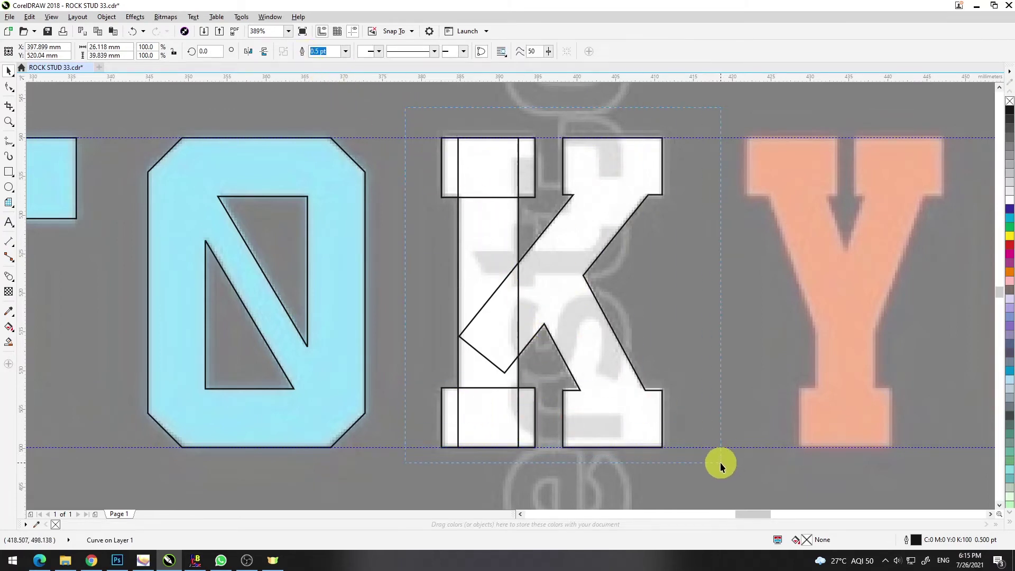
pyautogui.click(303, 52)
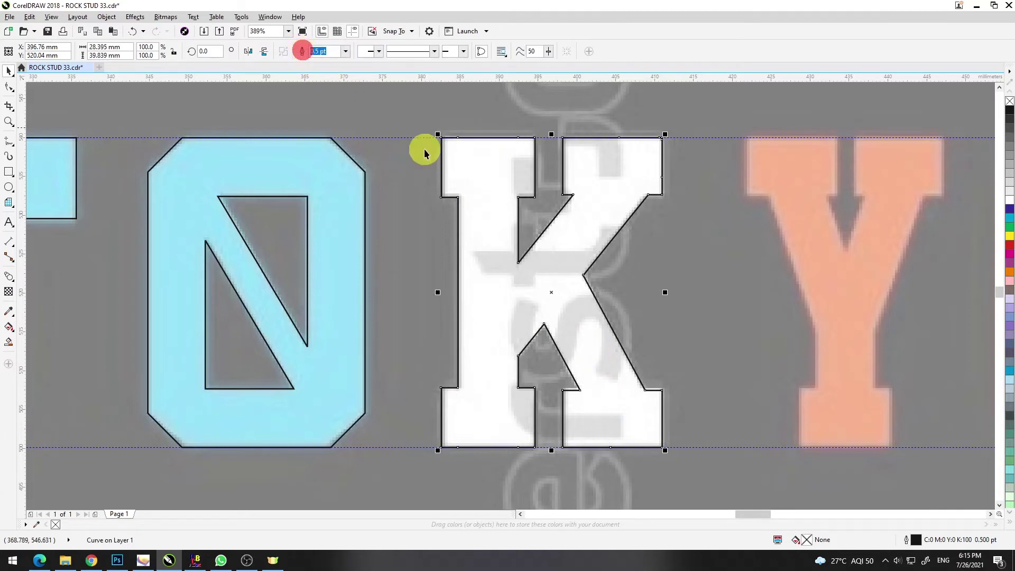
pyautogui.click(731, 303)
pyautogui.hscroll(3, 634, 303)
pyautogui.hscroll(3, 529, 305)
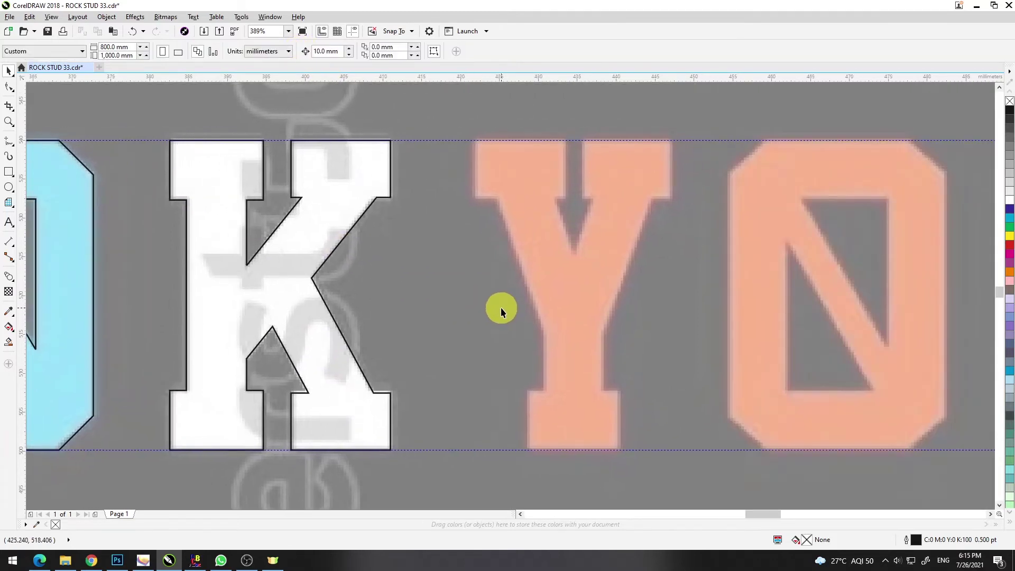
# - Draw rectangles over the Y's base and stem and weld them into one footed stem
pyautogui.click(6, 172)
pyautogui.moveTo(527, 391); pyautogui.dragTo(620, 447)
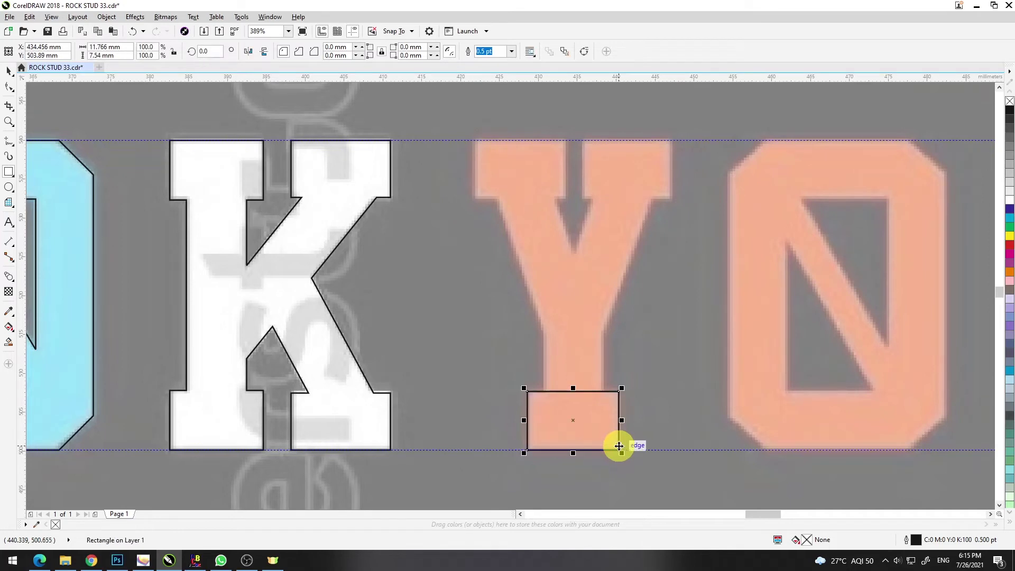
pyautogui.press('Escape')
pyautogui.moveTo(544, 270); pyautogui.dragTo(603, 431)
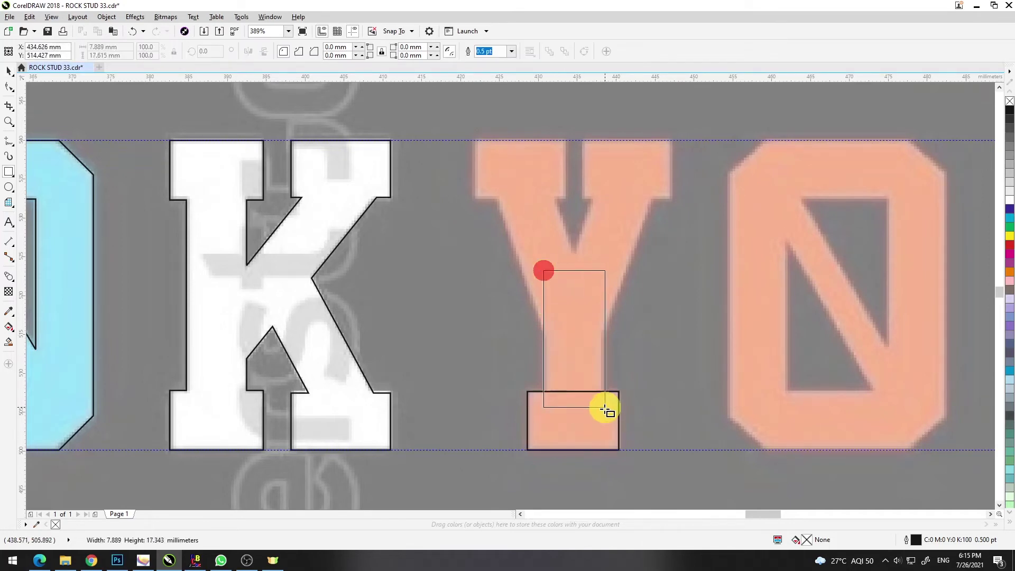
pyautogui.keyDown('shift'); pyautogui.click(614, 412); pyautogui.keyUp('shift')
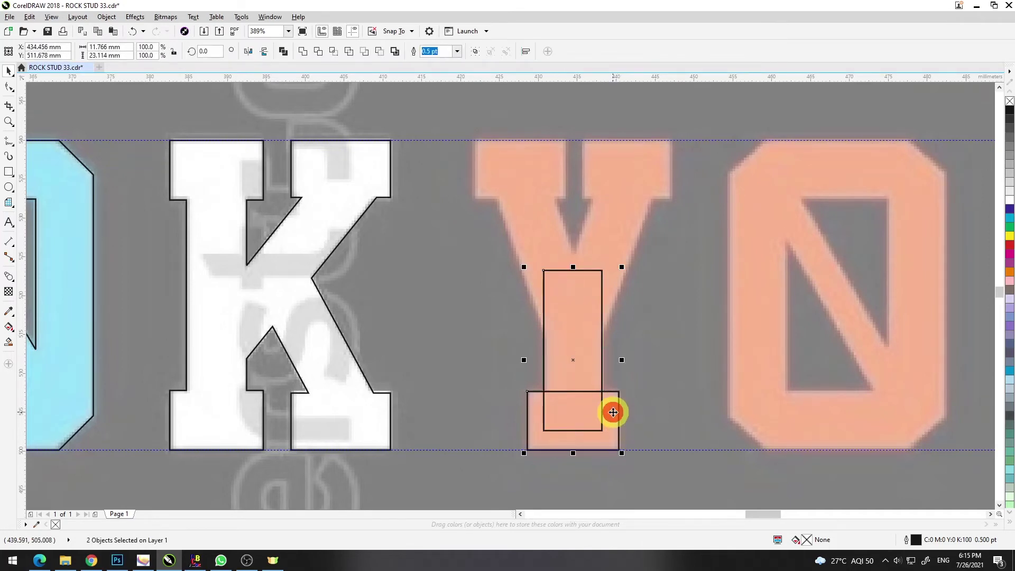
pyautogui.click(304, 53)
pyautogui.press('Escape')
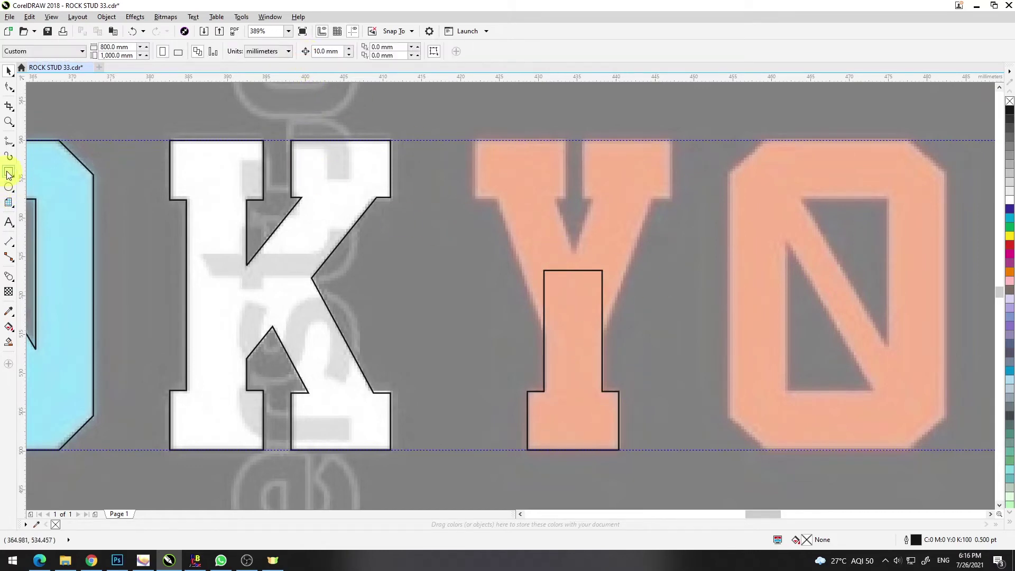
# - Draw a slanted 3-point rectangle over the Y's left arm
pyautogui.click(7, 173)
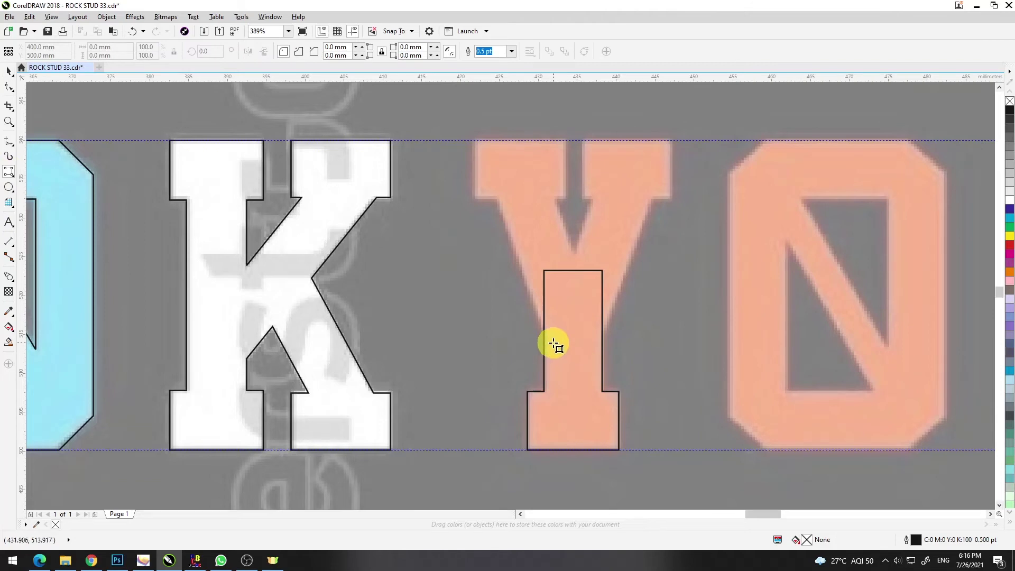
pyautogui.moveTo(559, 365); pyautogui.dragTo(472, 127)
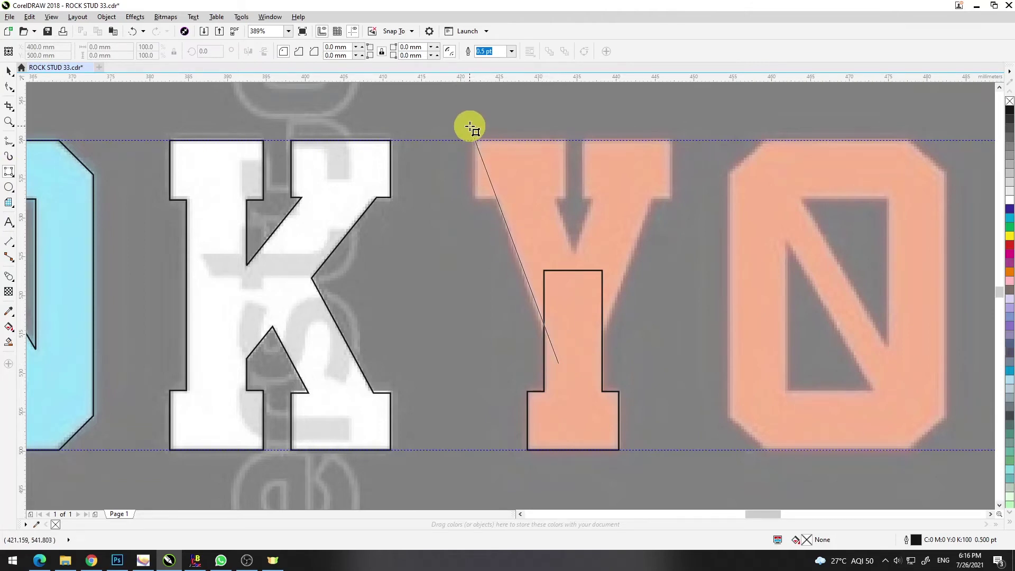
pyautogui.click(521, 115)
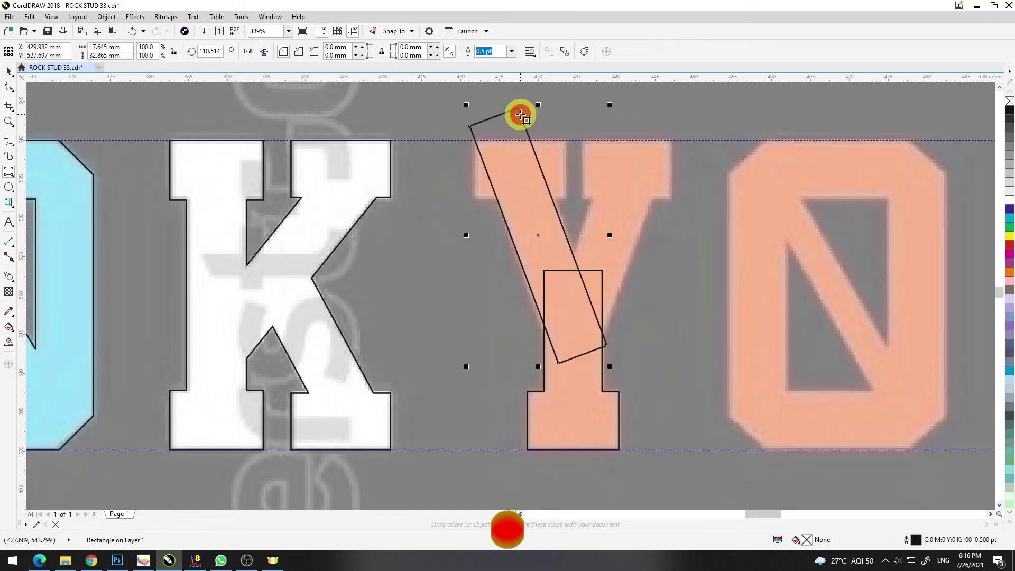
pyautogui.press('space')
pyautogui.press('space')
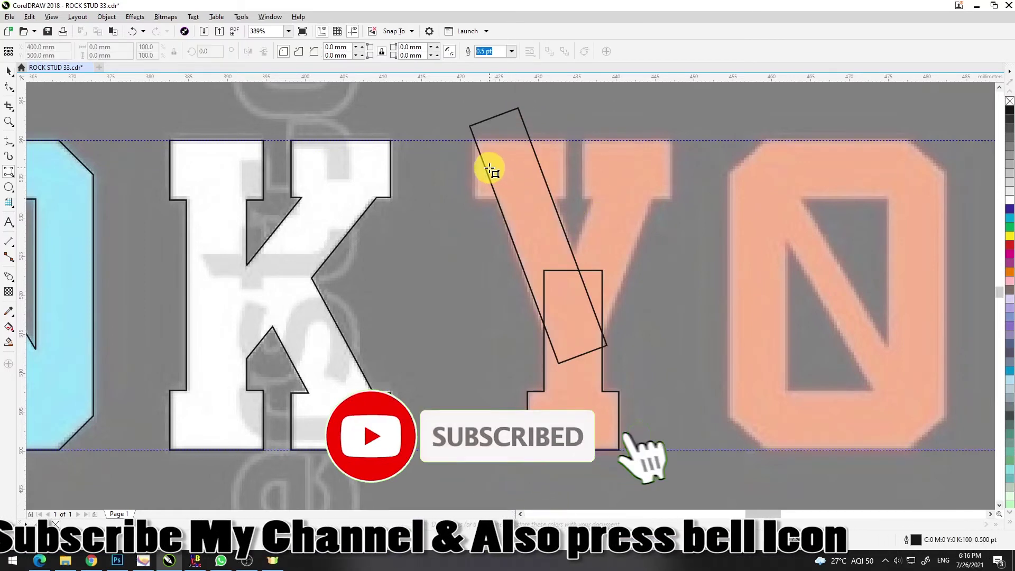
# - Draw a serif block at the Y's top left and place a copy at the top right
pyautogui.moveTo(471, 141); pyautogui.dragTo(571, 142)
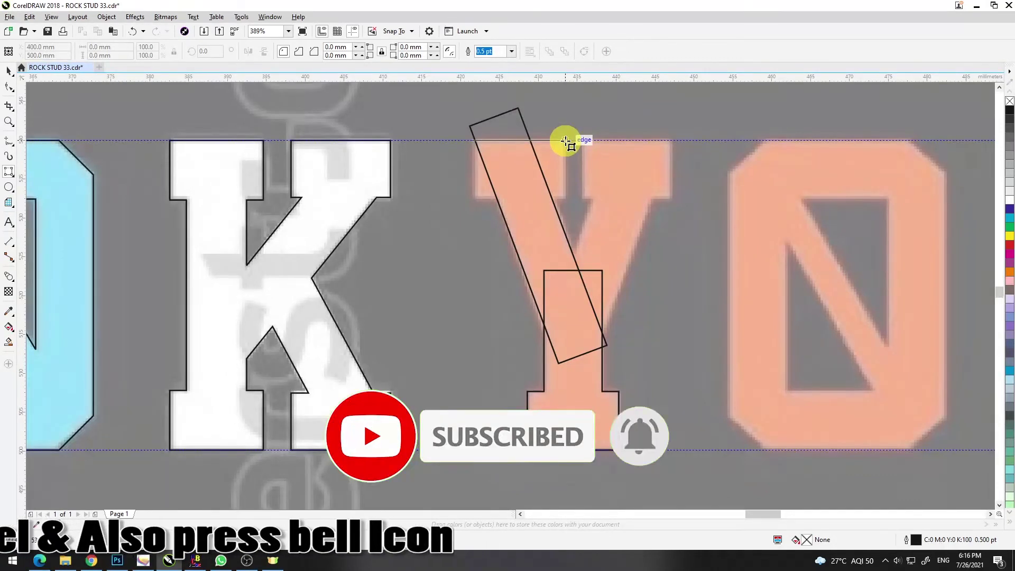
pyautogui.moveTo(569, 142); pyautogui.dragTo(564, 197)
pyautogui.press('space')
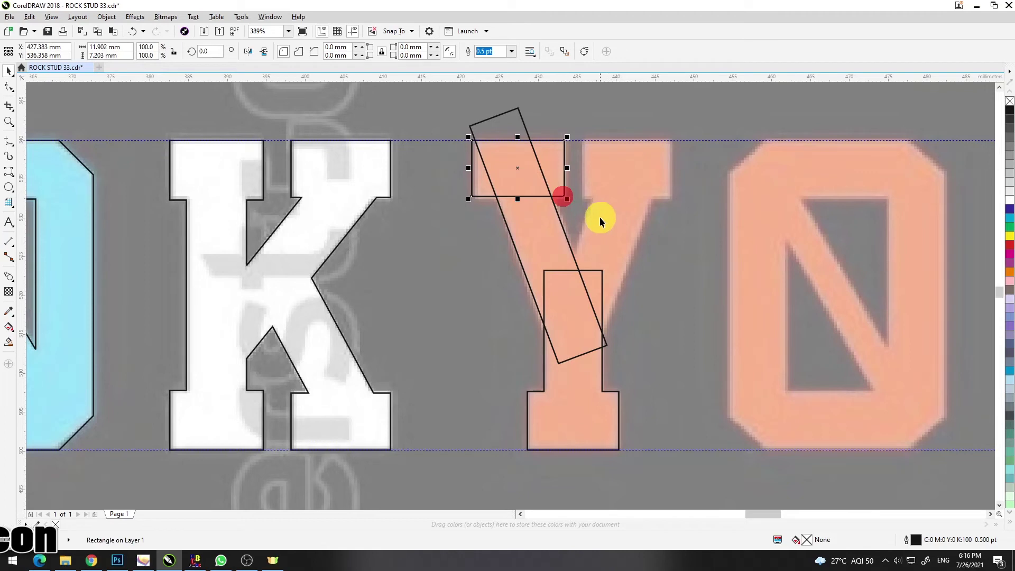
pyautogui.moveTo(468, 170); pyautogui.dragTo(469, 175)
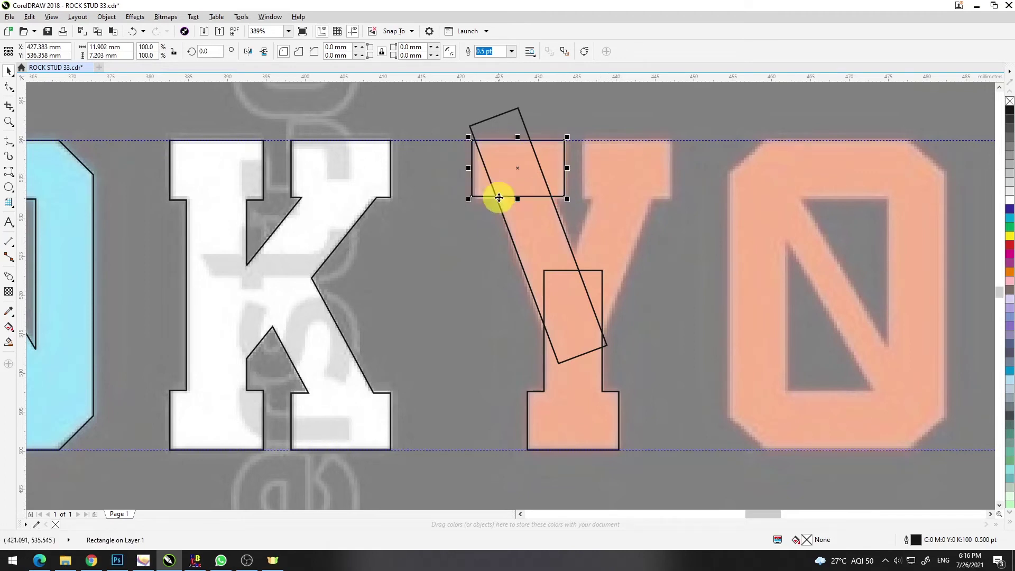
pyautogui.moveTo(555, 156); pyautogui.dragTo(660, 157)
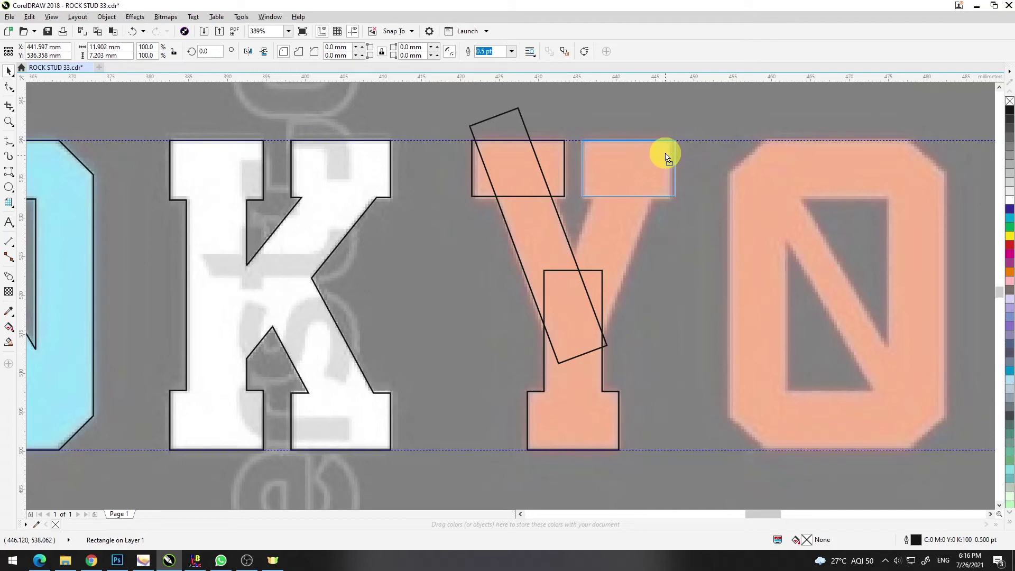
# - Mirror the slanted arm horizontally and place it on the Y's right arm
pyautogui.click(539, 230)
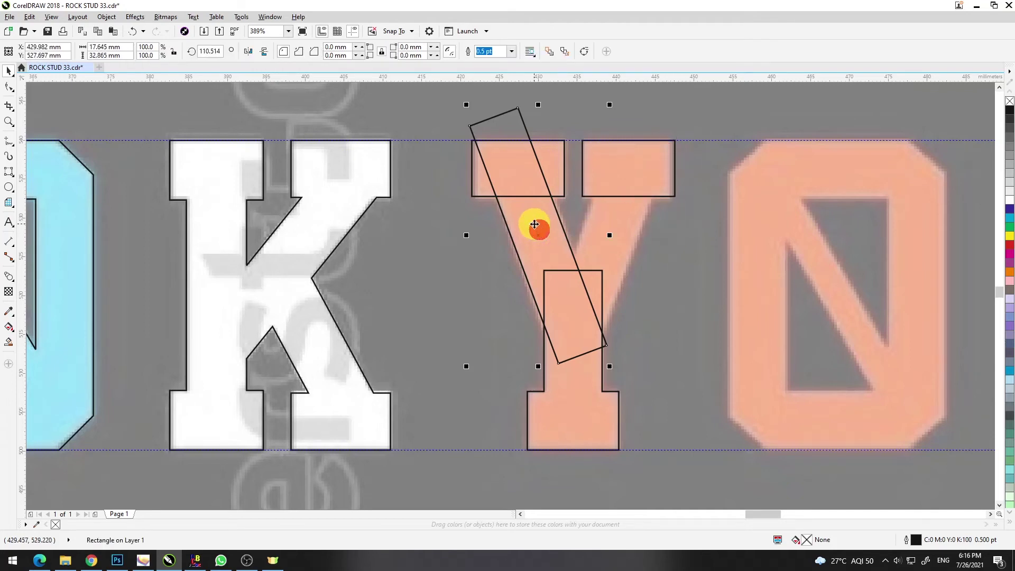
pyautogui.click(250, 52)
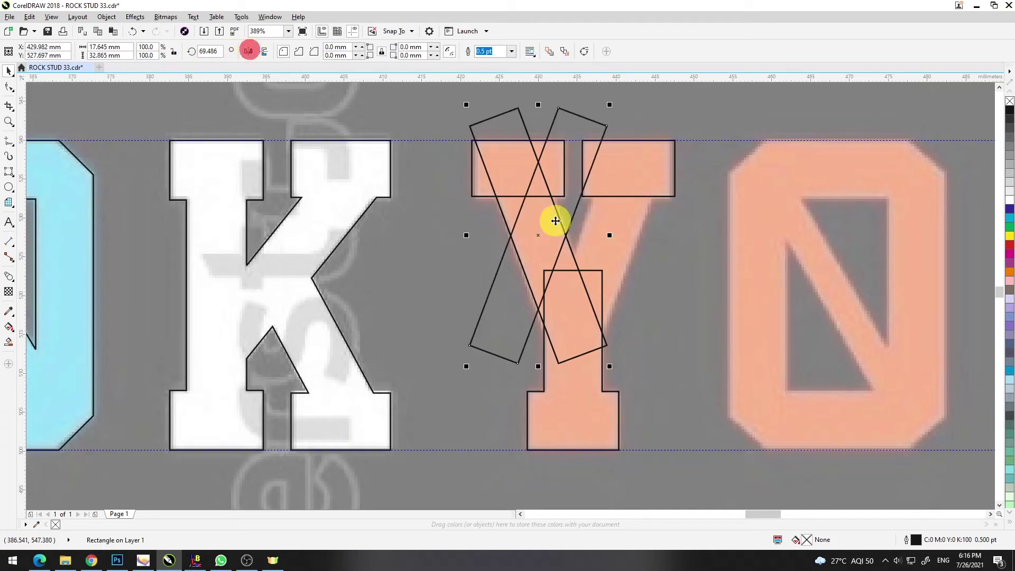
pyautogui.moveTo(577, 211); pyautogui.dragTo(649, 211)
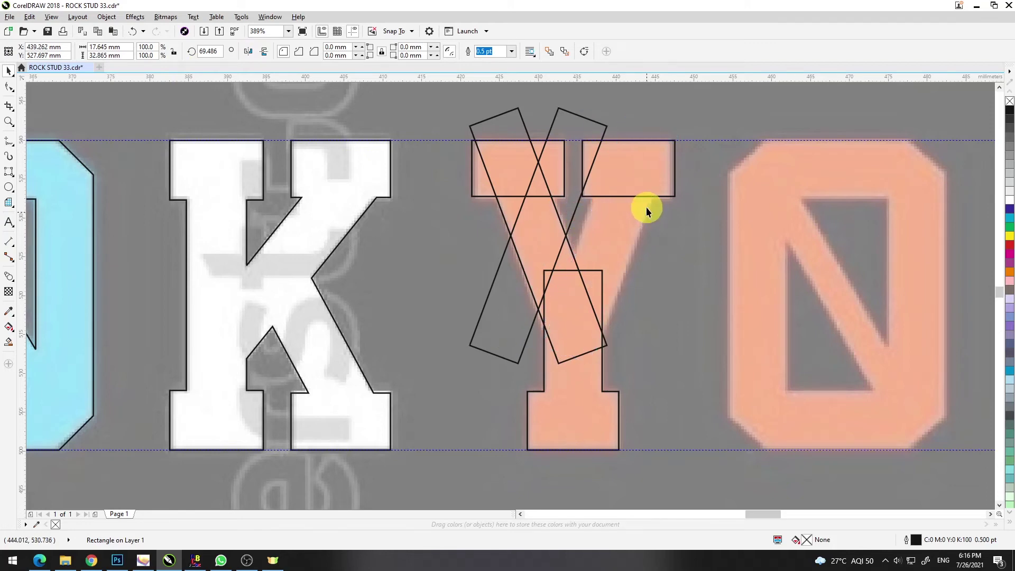
pyautogui.moveTo(649, 211); pyautogui.dragTo(649, 211)
pyautogui.keyDown('shift'); pyautogui.click(516, 221); pyautogui.keyUp('shift')
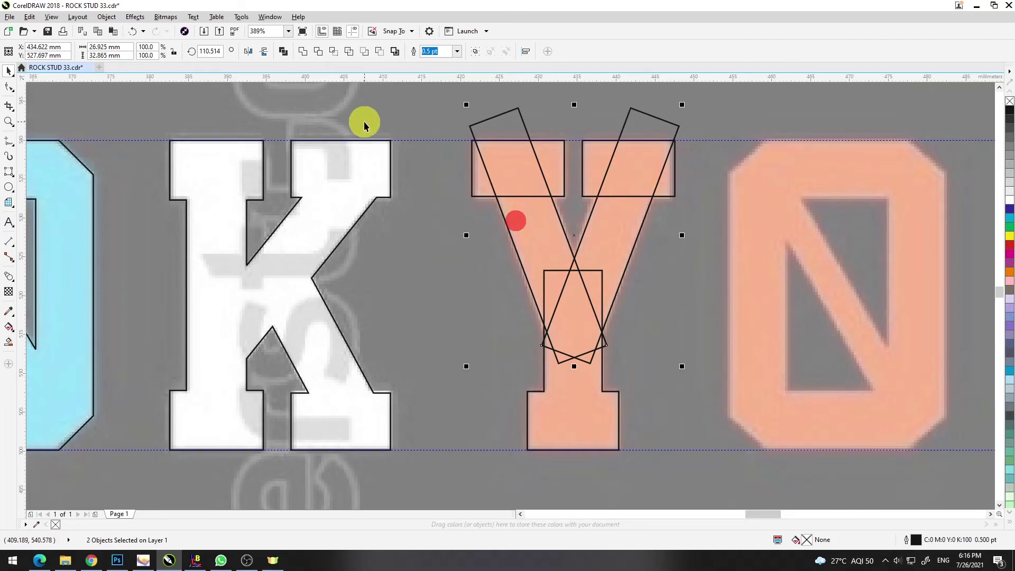
# - Weld the two Y arms and trim off their overhang above the top serifs
pyautogui.click(303, 52)
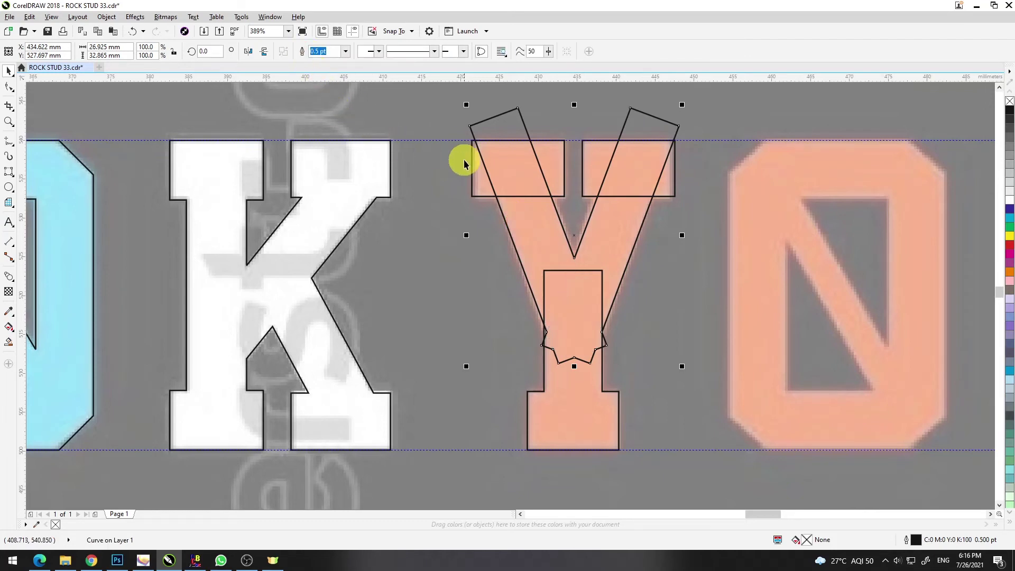
pyautogui.press('F6')
pyautogui.press('space')
pyautogui.click(7, 172)
pyautogui.moveTo(456, 141); pyautogui.dragTo(695, 149)
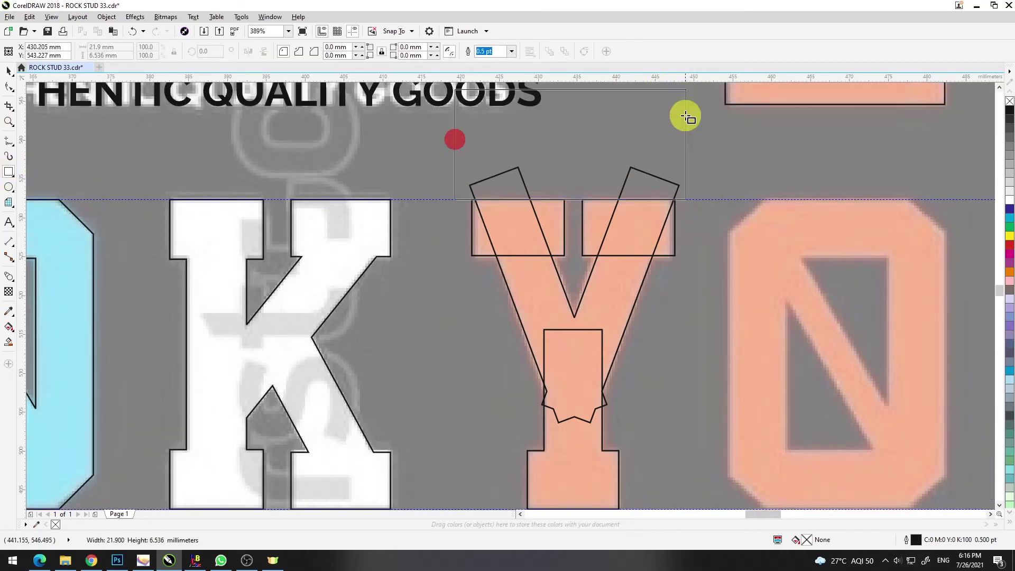
pyautogui.press('space')
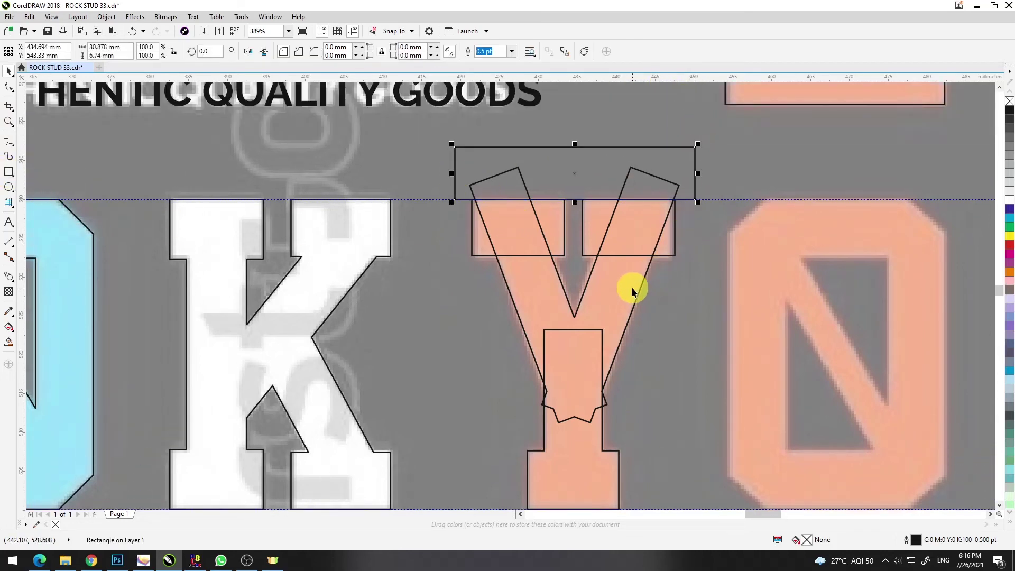
pyautogui.keyDown('shift'); pyautogui.click(632, 288); pyautogui.keyUp('shift')
pyautogui.click(317, 52)
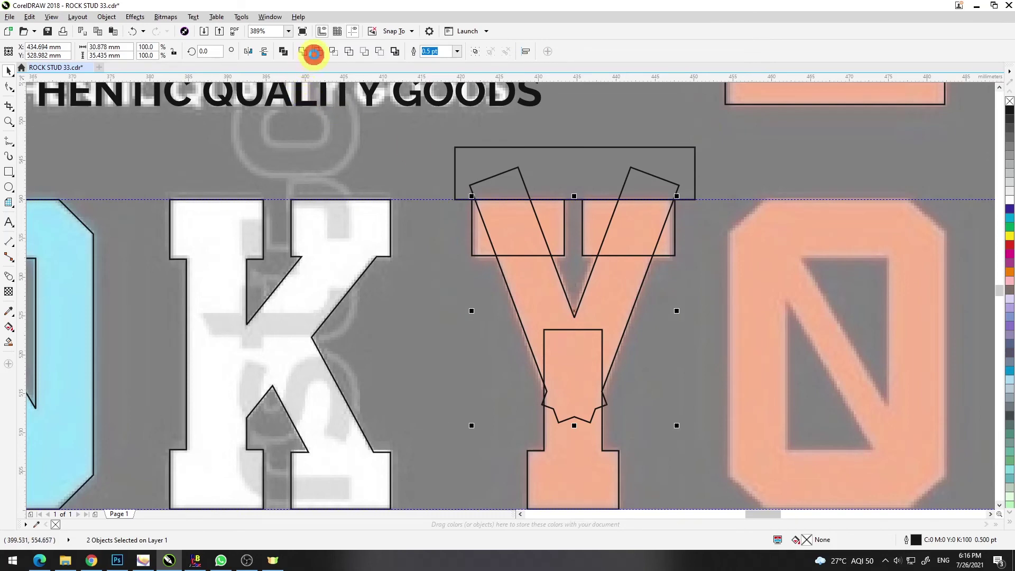
pyautogui.click(569, 168)
pyautogui.press('Delete')
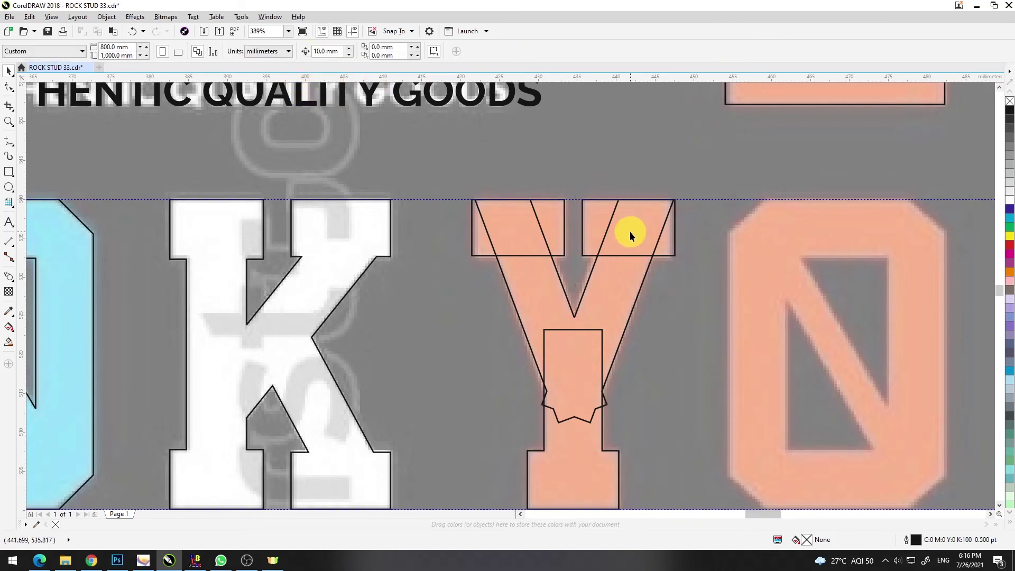
# - Trim the Y's overhang at the base with a cutting rectangle, then delete it
pyautogui.press('F6')
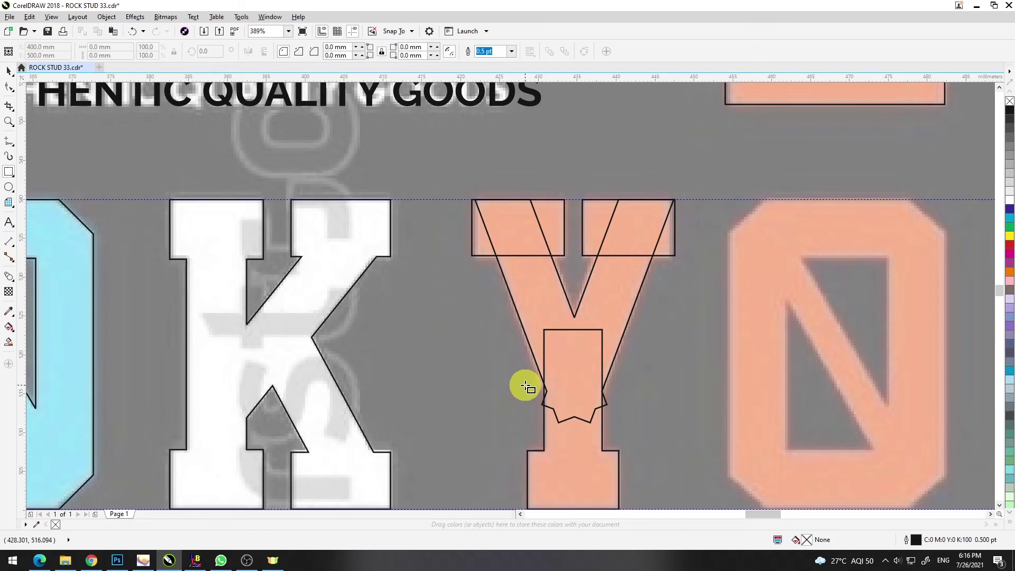
pyautogui.moveTo(528, 391); pyautogui.dragTo(661, 451)
pyautogui.press('space')
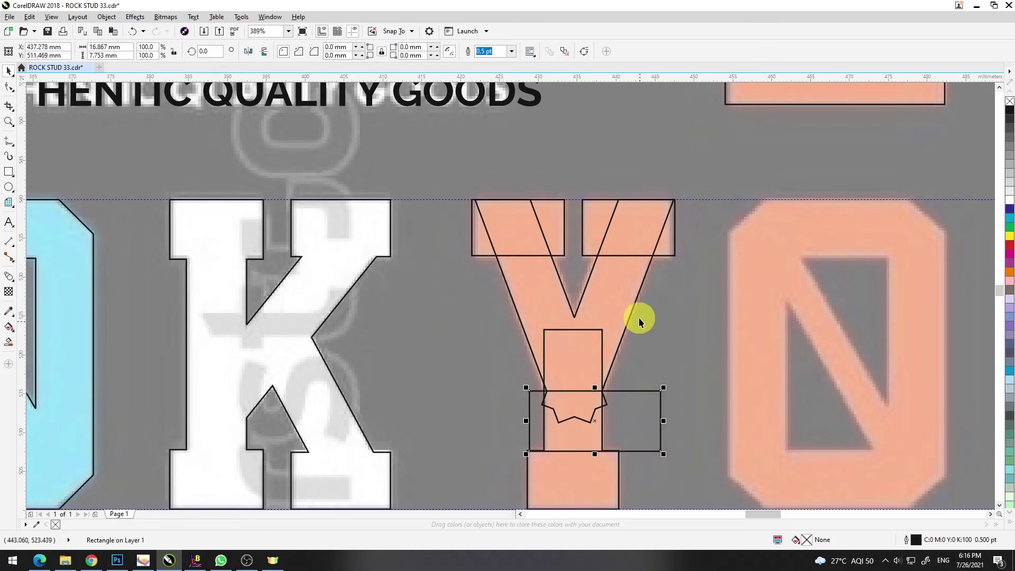
pyautogui.click(633, 285)
pyautogui.click(317, 51)
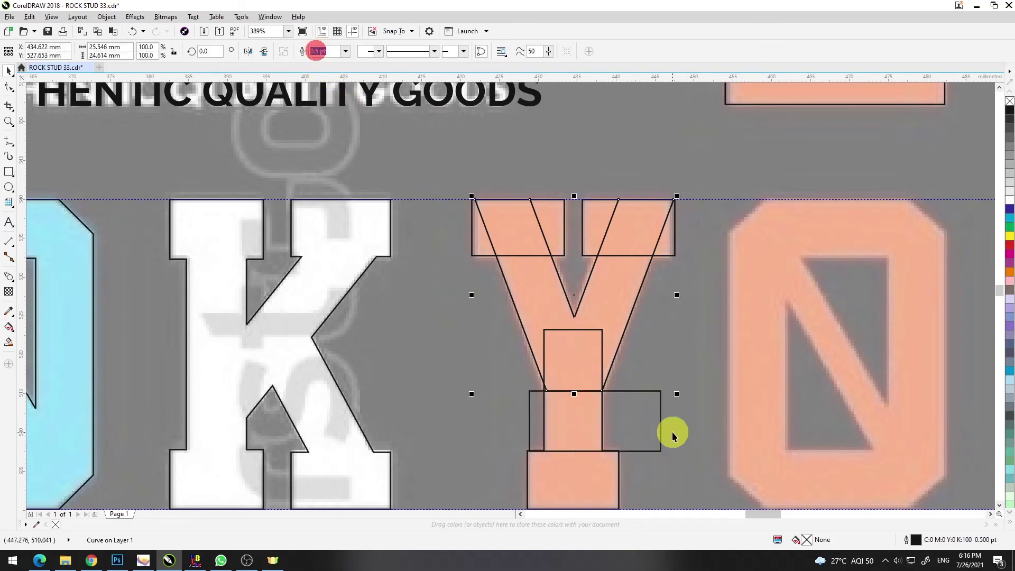
pyautogui.click(644, 418)
pyautogui.press('Delete')
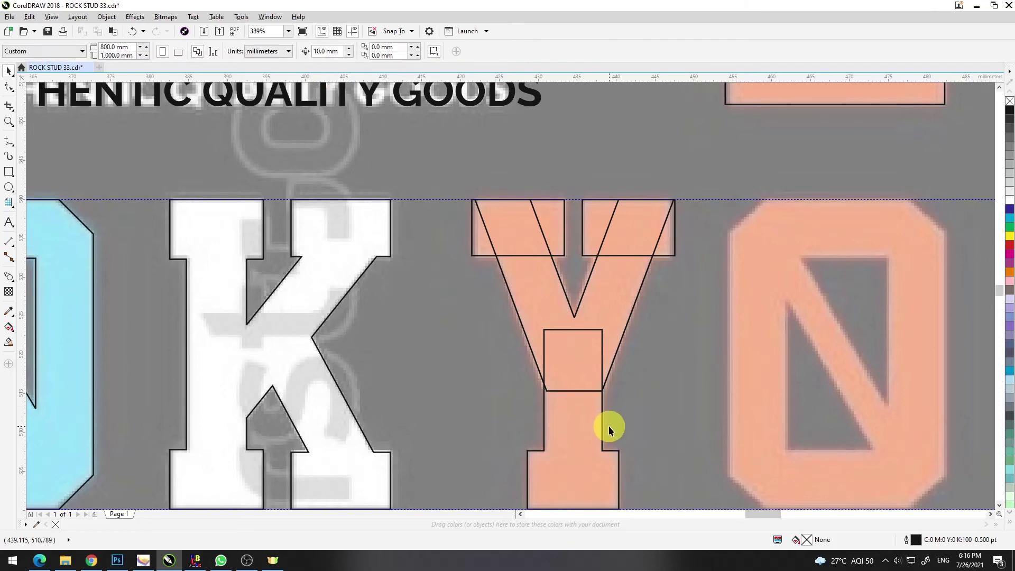
# - Weld all four Y pieces into one solid Y outline
pyautogui.scroll(1, 608, 426)
pyautogui.scroll(-1, 551, 302)
pyautogui.moveTo(658, 451); pyautogui.dragTo(661, 452)
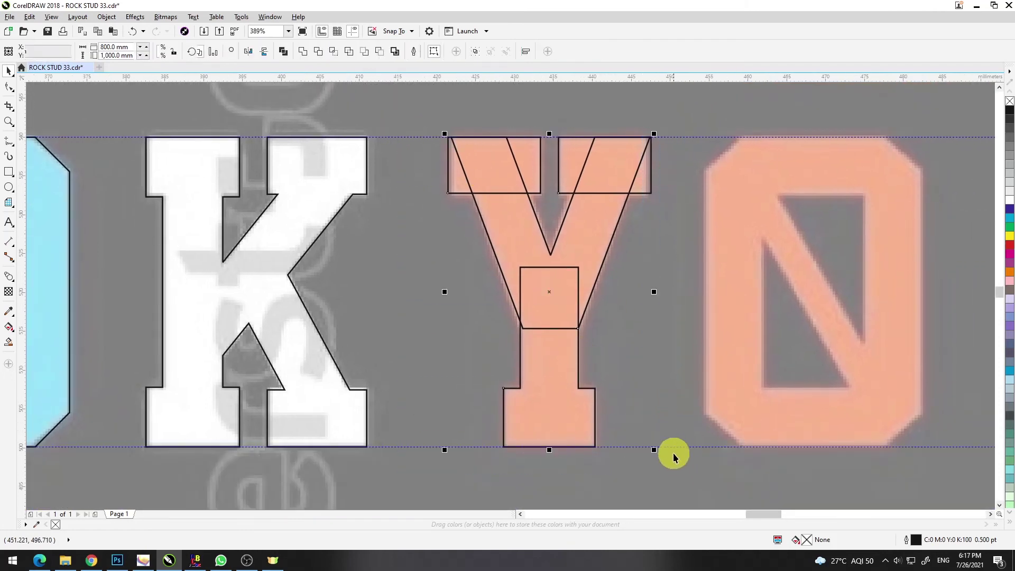
pyautogui.click(307, 51)
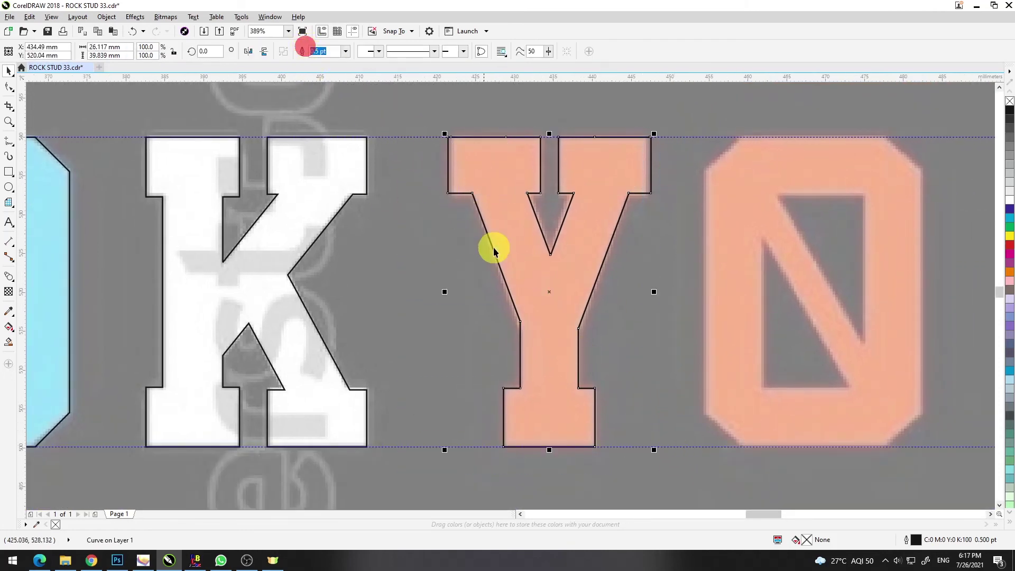
pyautogui.press('Escape')
pyautogui.scroll(-1, 448, 277)
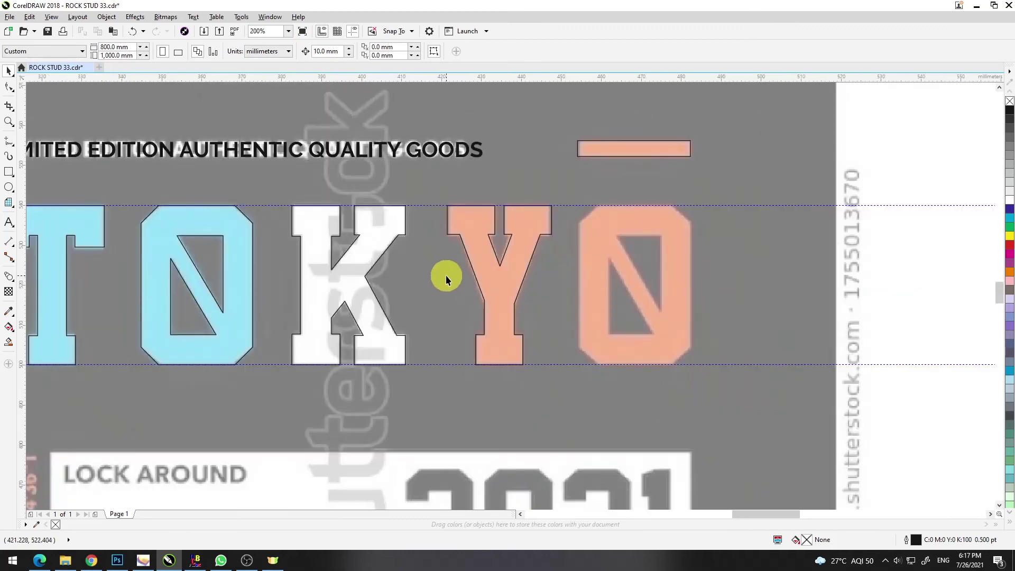
# - Start moving the cyan O tracing over the orange O, then cancel the move
pyautogui.click(156, 249)
pyautogui.moveTo(157, 249); pyautogui.dragTo(594, 280)
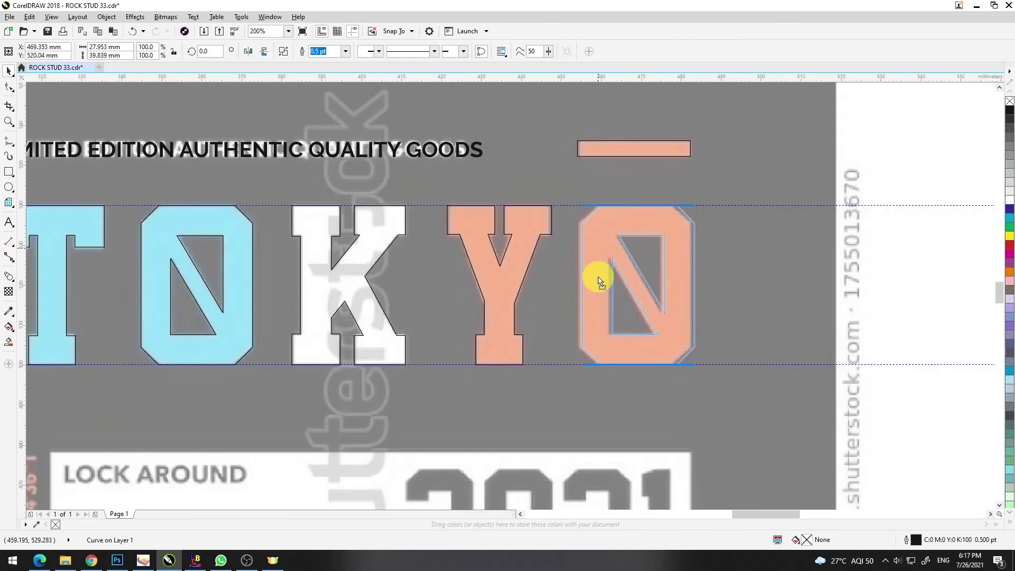
pyautogui.press('Escape')
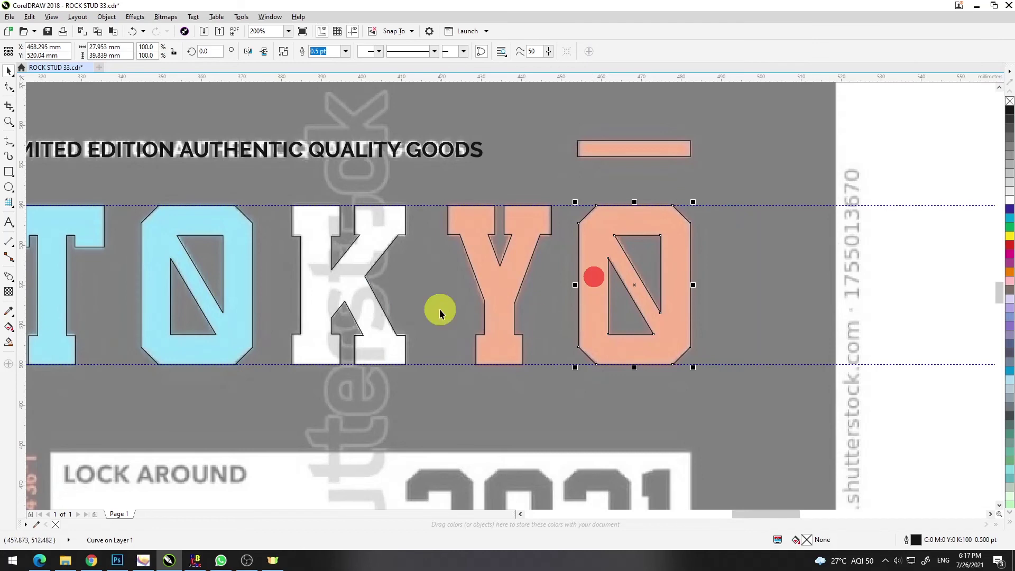
pyautogui.press('Escape')
pyautogui.scroll(-1, 500, 313)
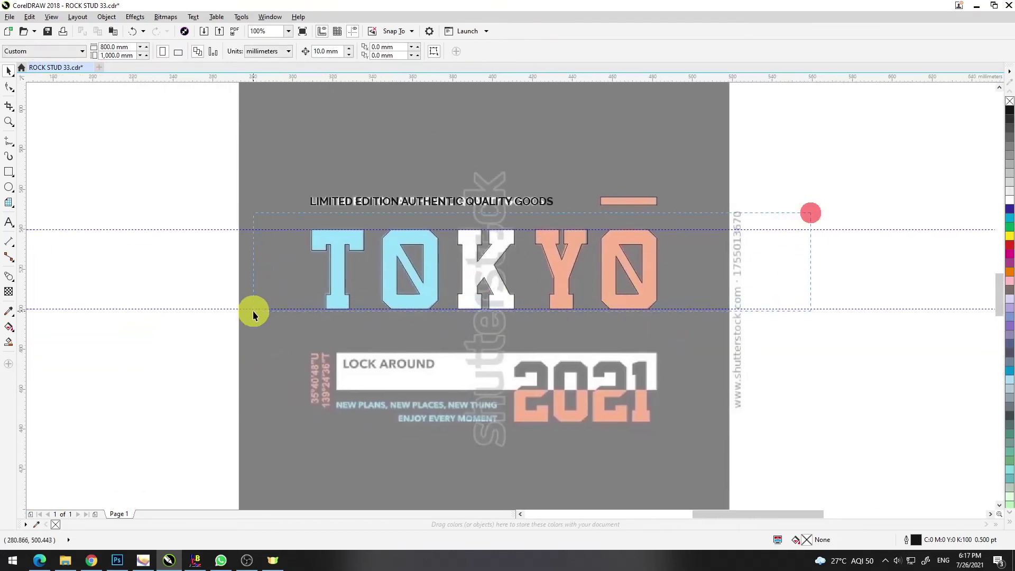
# - Copy all five traced TOKYO letters to the right of the reference artwork
pyautogui.moveTo(257, 307); pyautogui.dragTo(258, 306)
pyautogui.moveTo(469, 270); pyautogui.dragTo(897, 383)
pyautogui.hscroll(5, 646, 344)
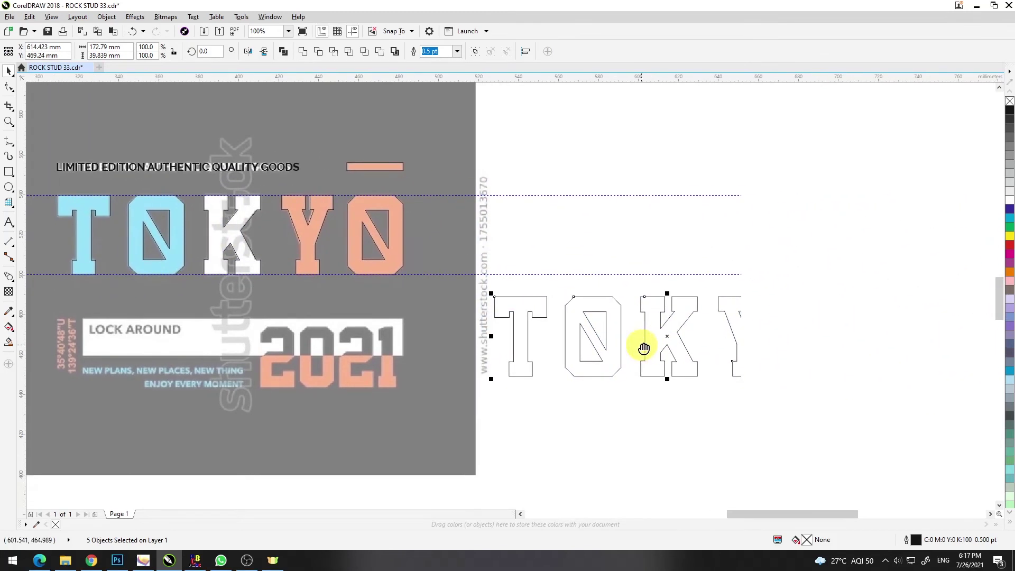
pyautogui.press('Escape')
# - Unlock the reference image and remove its transparency
pyautogui.rightClick(354, 139)
pyautogui.click(383, 165)
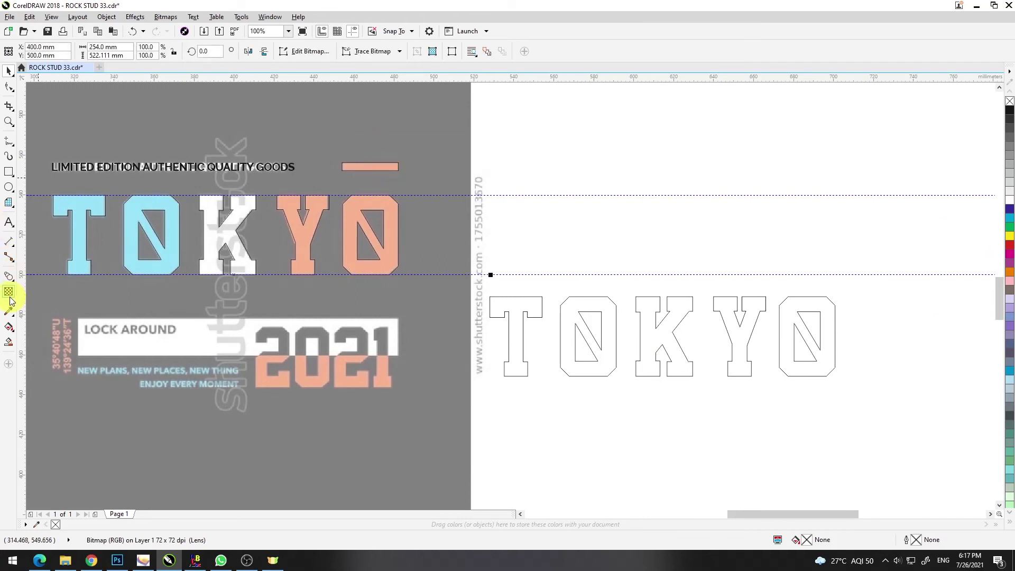
pyautogui.click(8, 292)
pyautogui.click(8, 52)
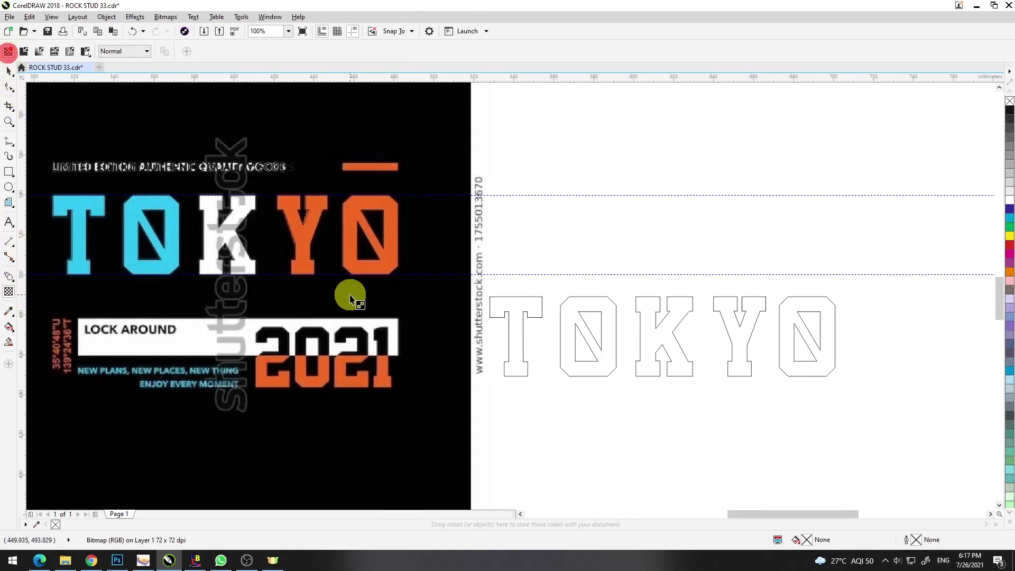
pyautogui.press('space')
# - Fill the copied T and first O with cyan sampled from the reference T
pyautogui.click(505, 341)
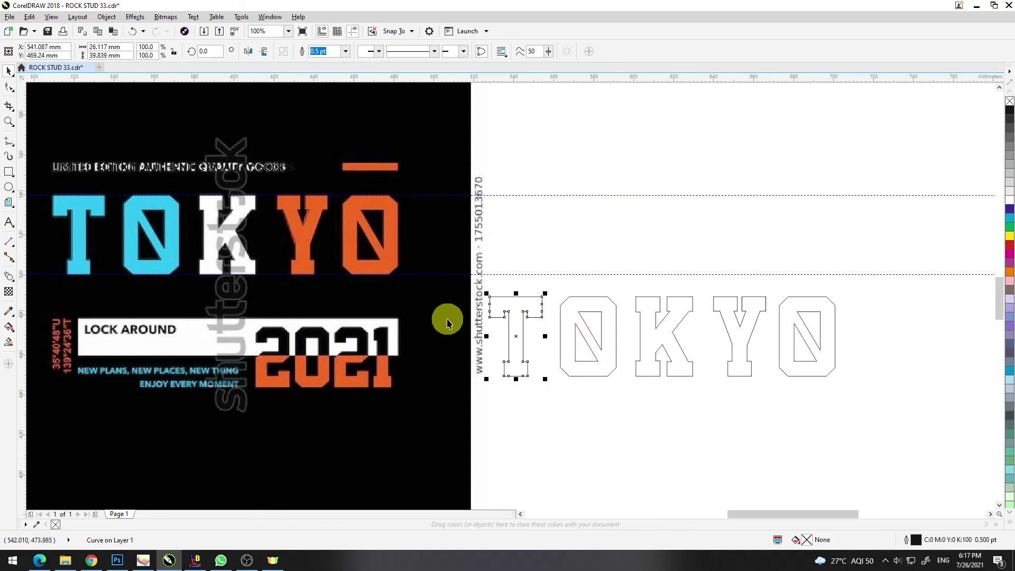
pyautogui.click(11, 313)
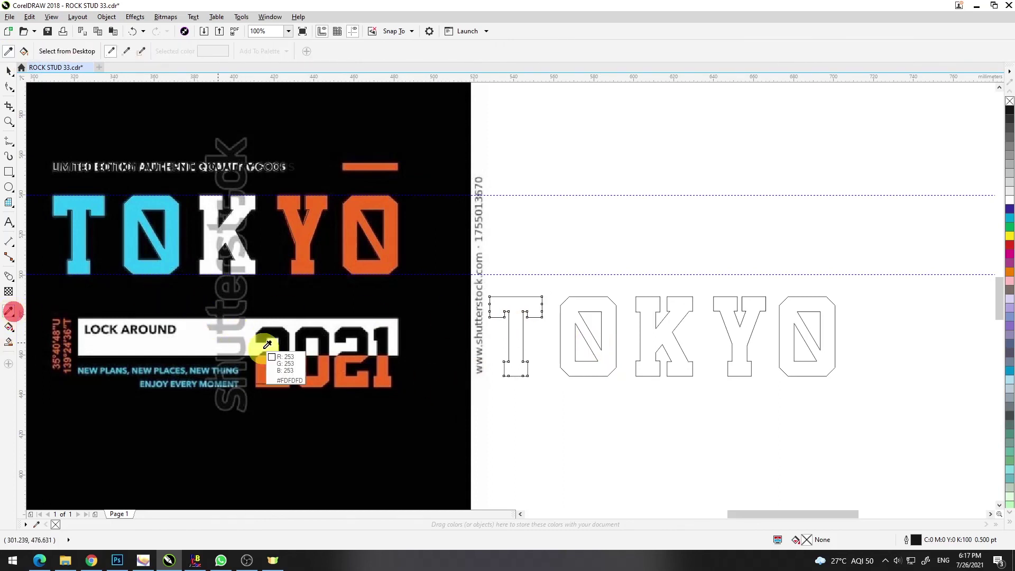
pyautogui.click(86, 199)
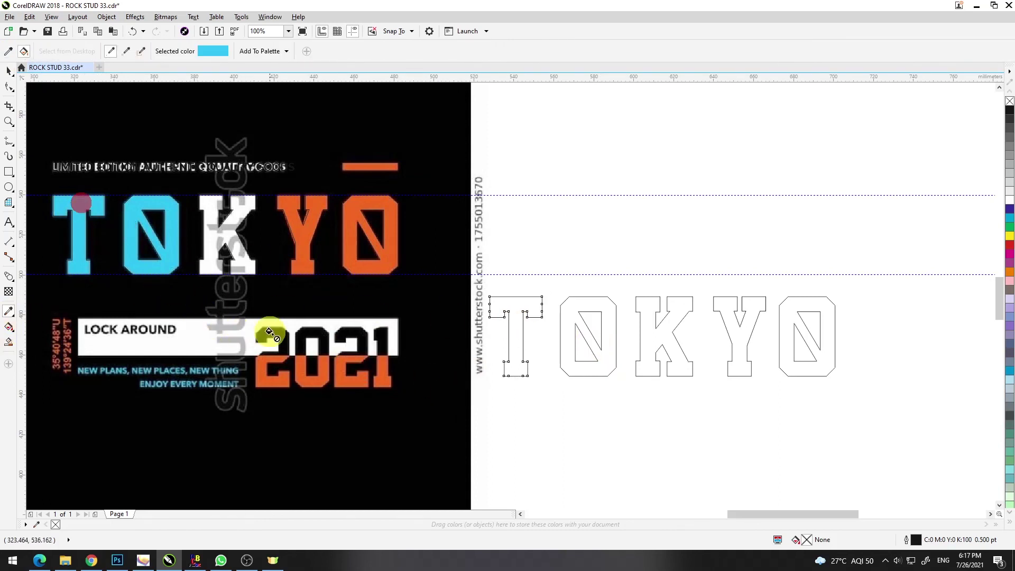
pyautogui.click(516, 309)
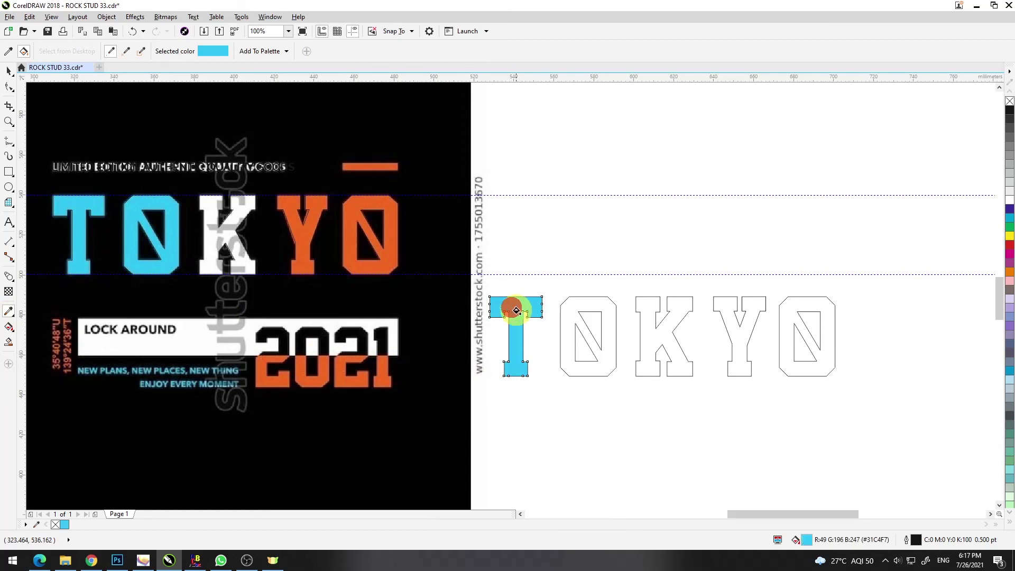
pyautogui.click(585, 304)
pyautogui.press('space')
pyautogui.press('space')
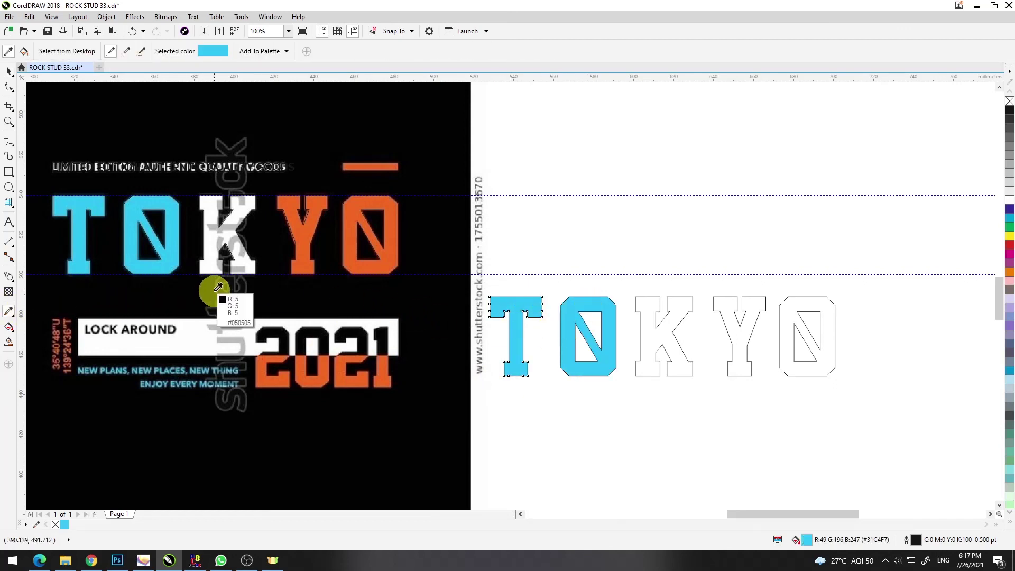
# - Fill the K with sampled grey and the Y and final O with sampled orange
pyautogui.click(227, 226)
pyautogui.click(650, 340)
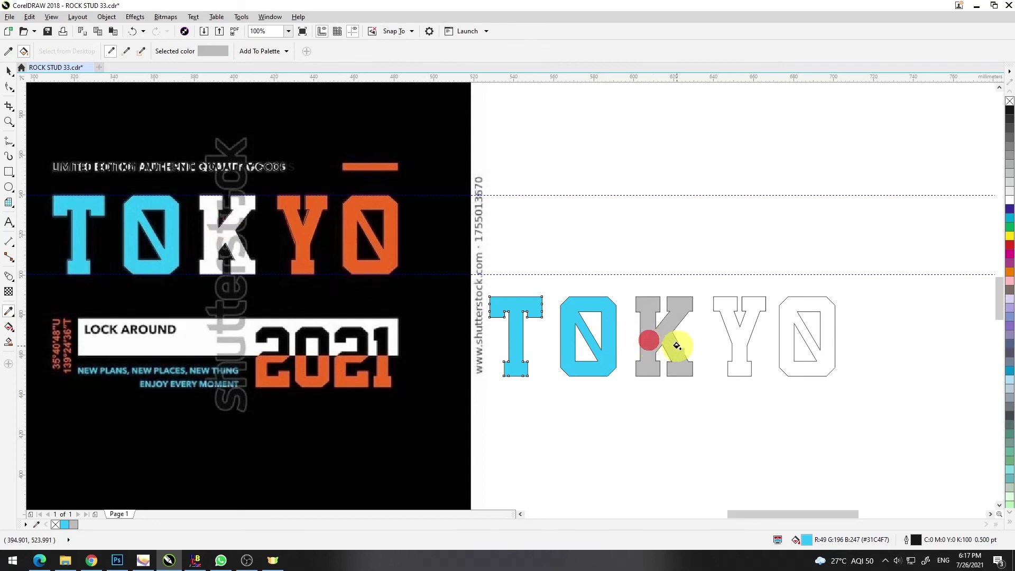
pyautogui.click(305, 234)
pyautogui.click(735, 335)
pyautogui.click(804, 305)
pyautogui.press('space')
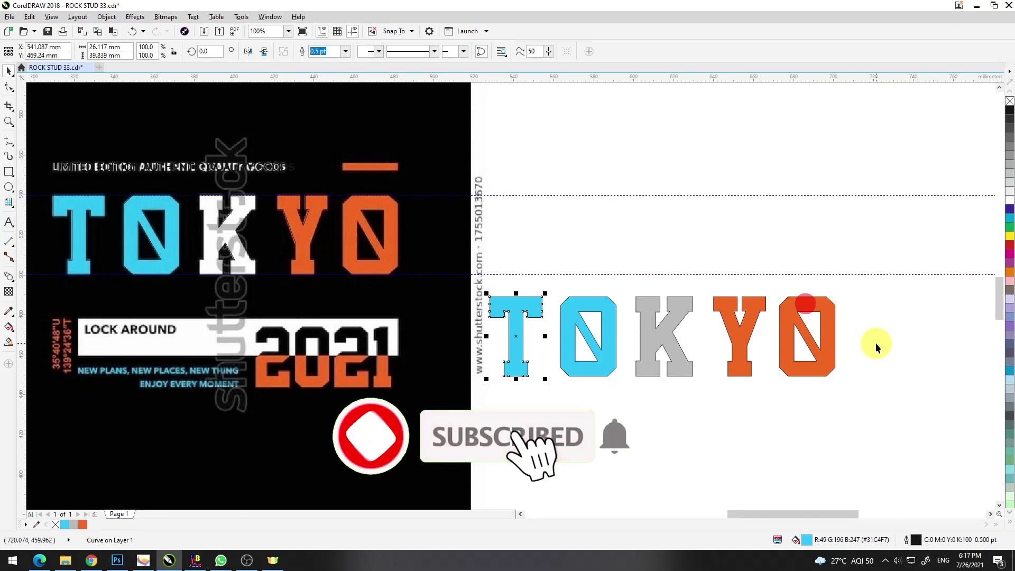
pyautogui.moveTo(883, 245); pyautogui.dragTo(536, 412)
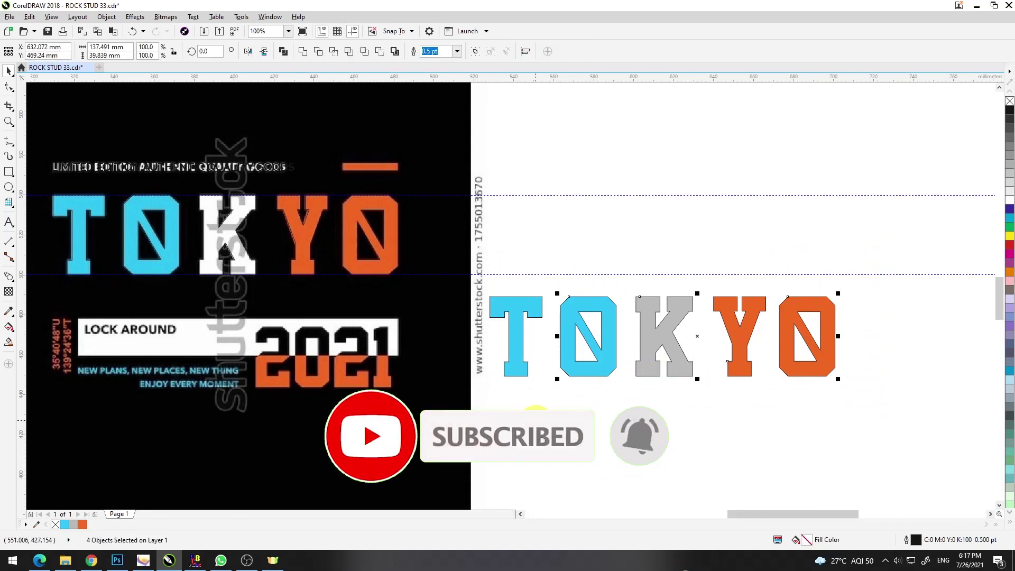
# - Add the T to the O, K, Y, O selection and show the Outline Width options
pyautogui.keyDown('shift'); pyautogui.click(522, 323); pyautogui.keyUp('shift')
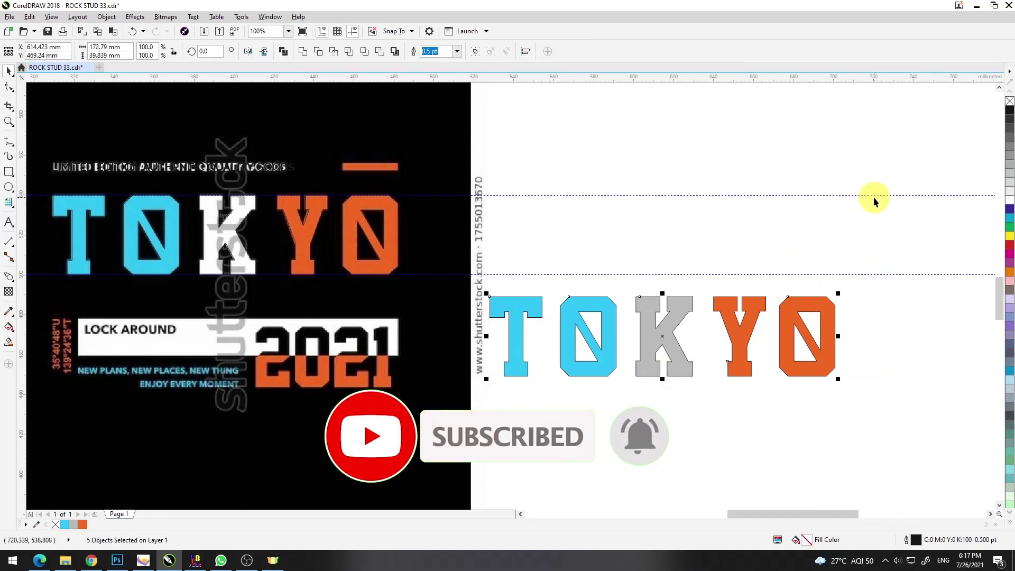
pyautogui.click(456, 52)
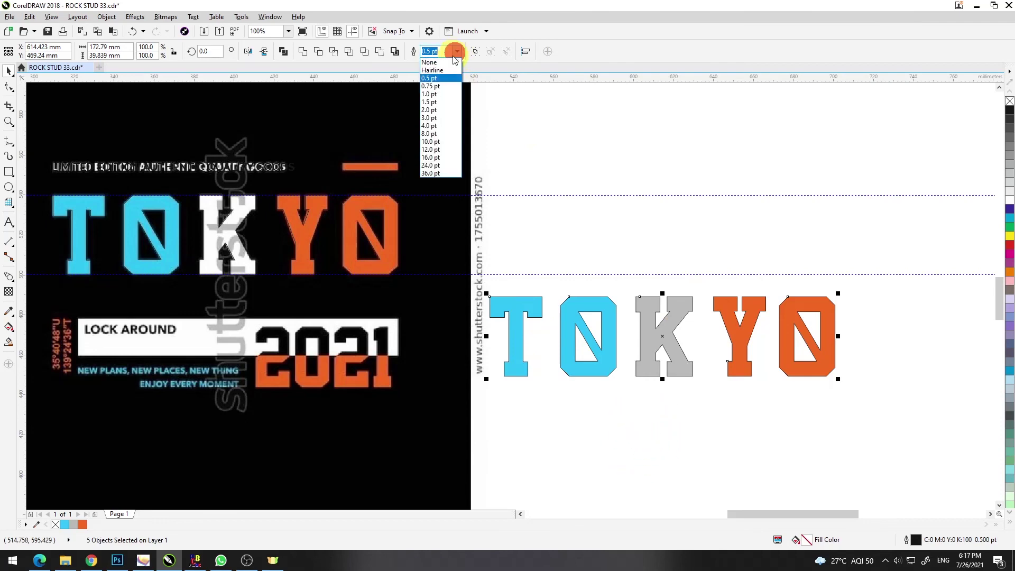